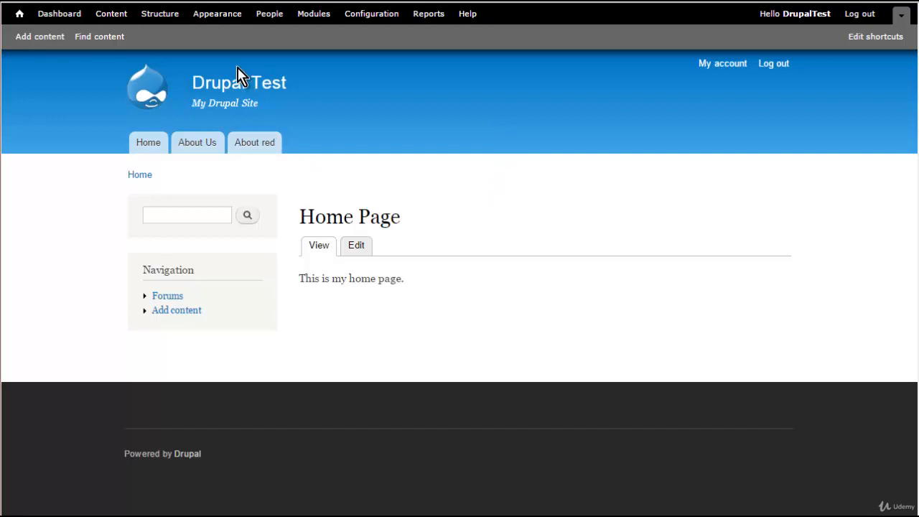
Open the site's appearance page and examine the enabled themes, disabled themes and administration theme choices.
left_click(226, 15)
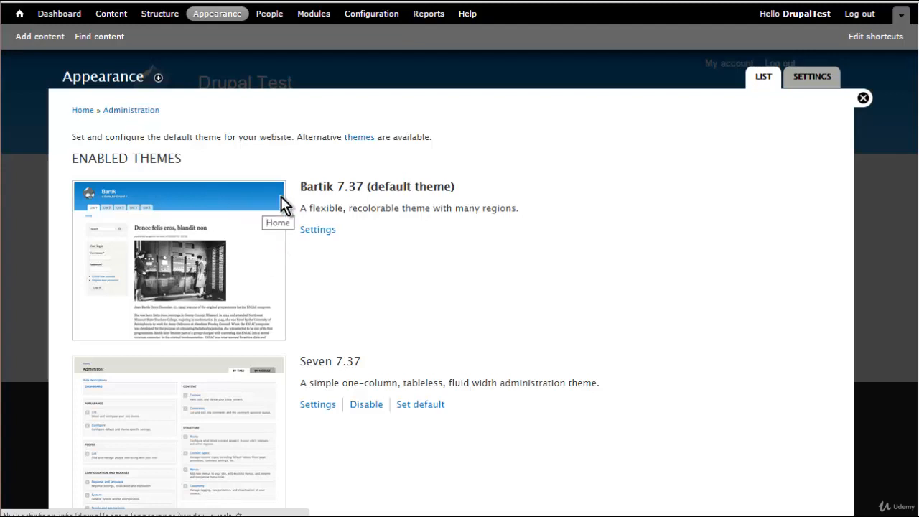
scroll(355, 242, "down", 2)
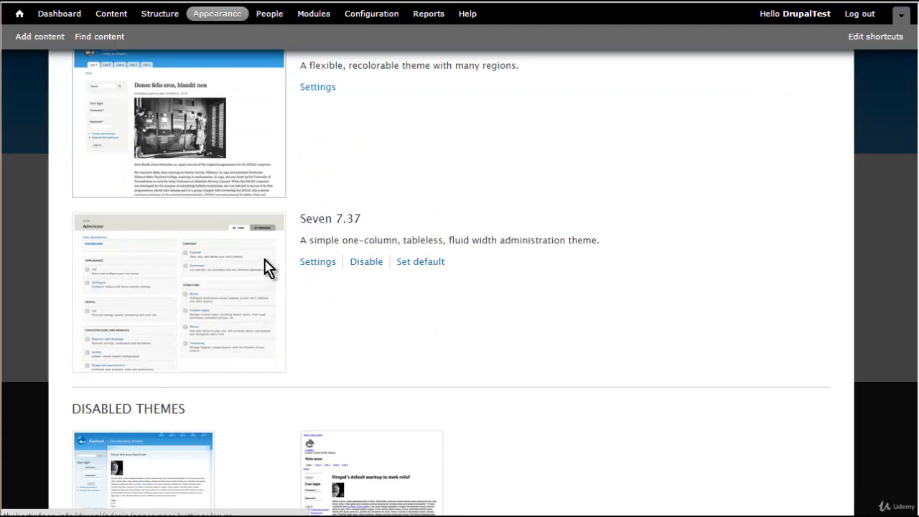
scroll(277, 262, "down", 2)
scroll(284, 266, "down", 1)
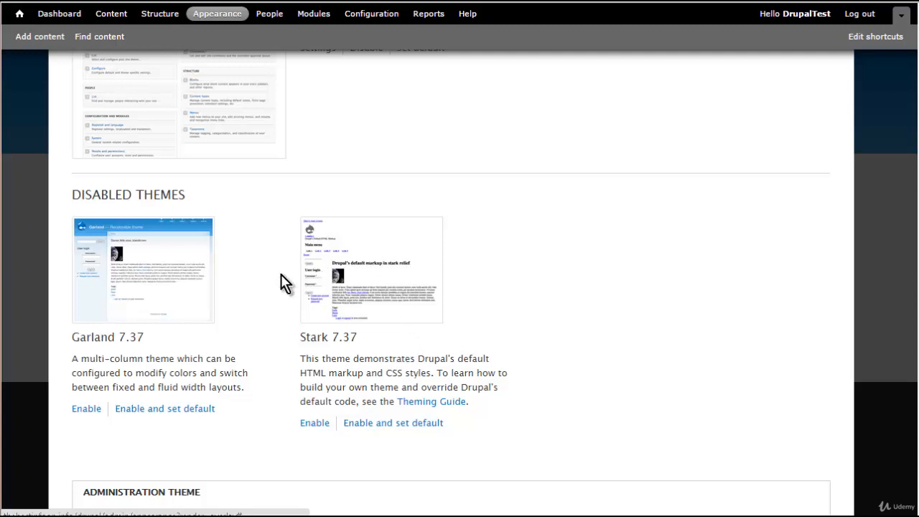
scroll(283, 273, "down", 3)
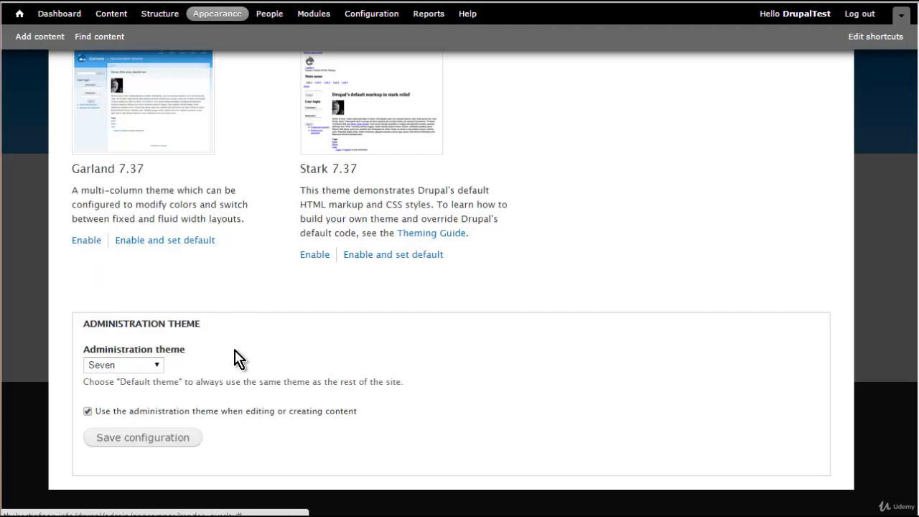
left_click(158, 369)
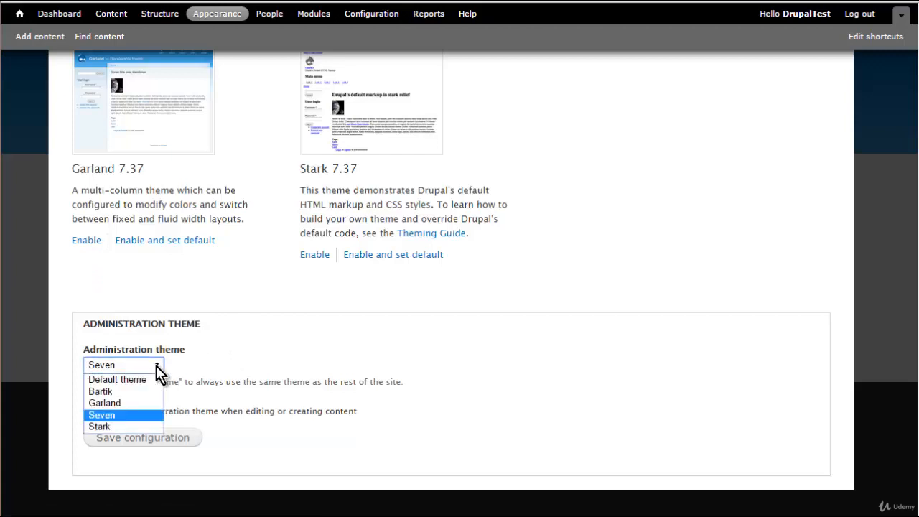
left_click(158, 366)
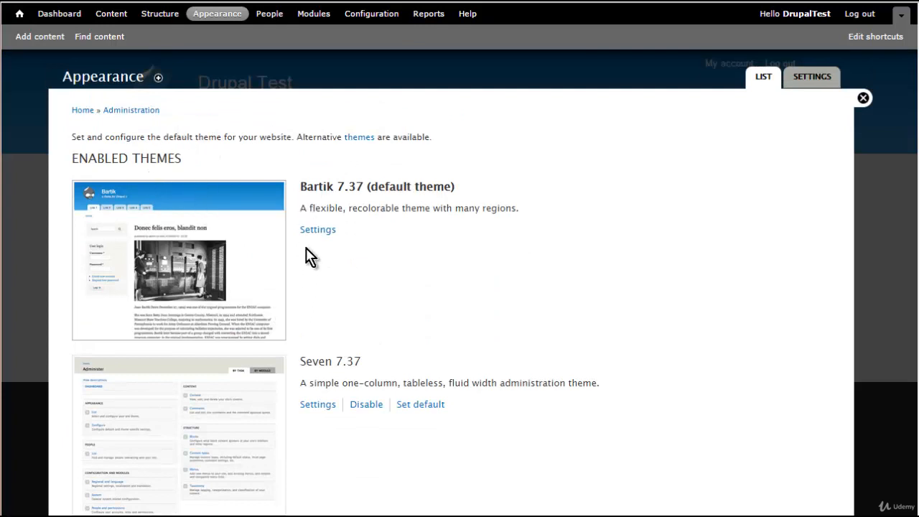
Examine the settings of the Bartik and Seven themes, including Bartik's color scheme, preview and display options.
left_click(310, 230)
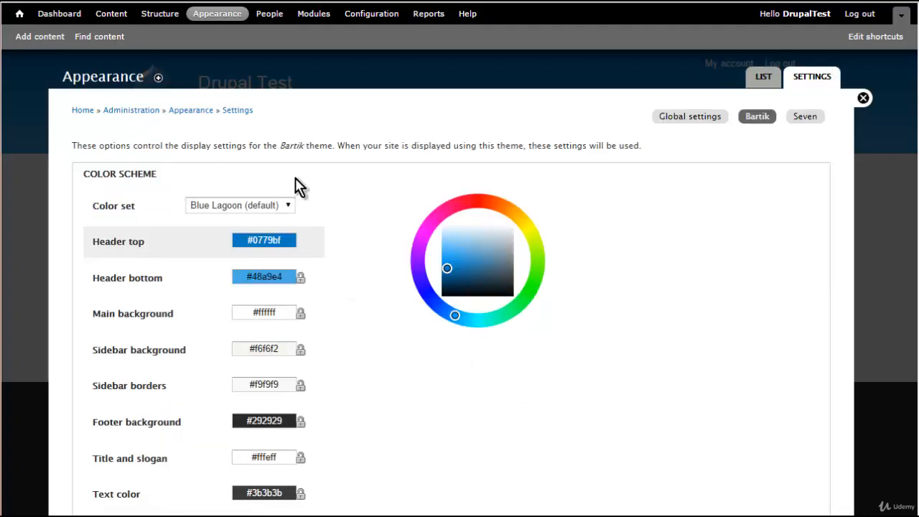
left_click(808, 124)
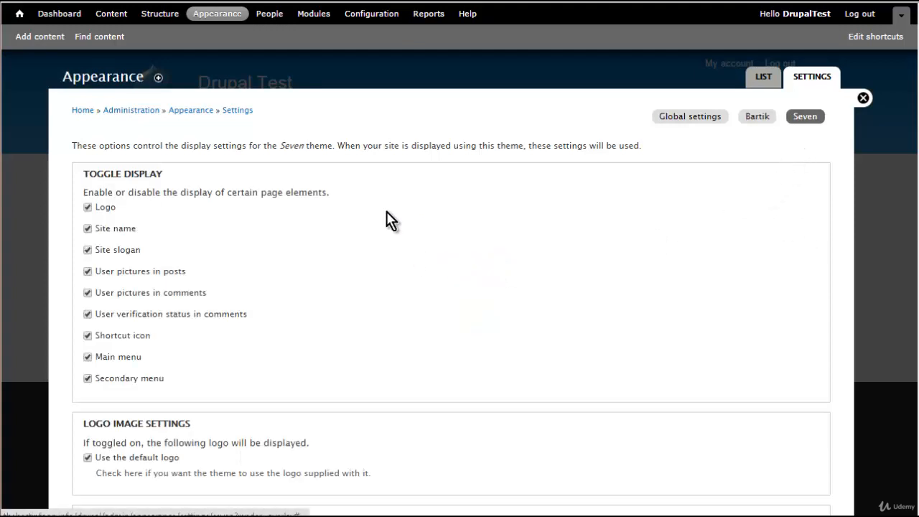
left_click(696, 118)
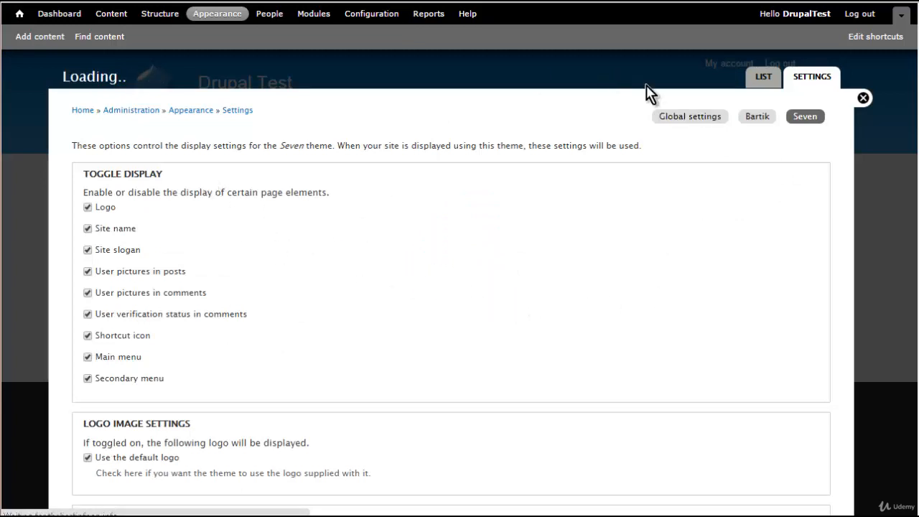
left_click(755, 121)
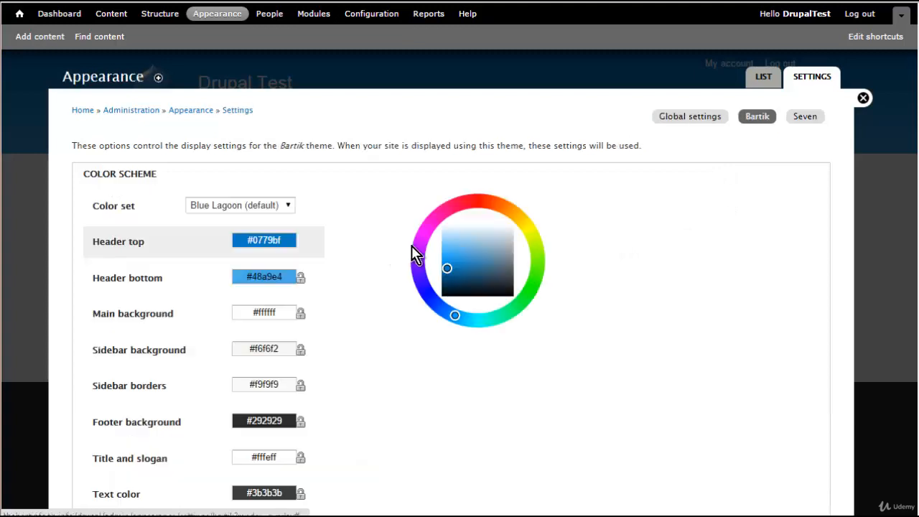
scroll(386, 259, "down", 15)
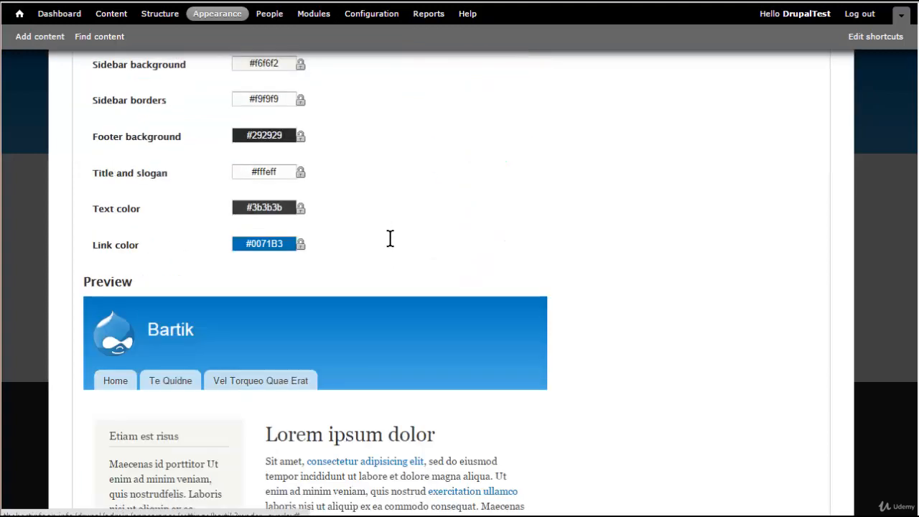
scroll(287, 230, "down", 1)
scroll(187, 222, "up", 2)
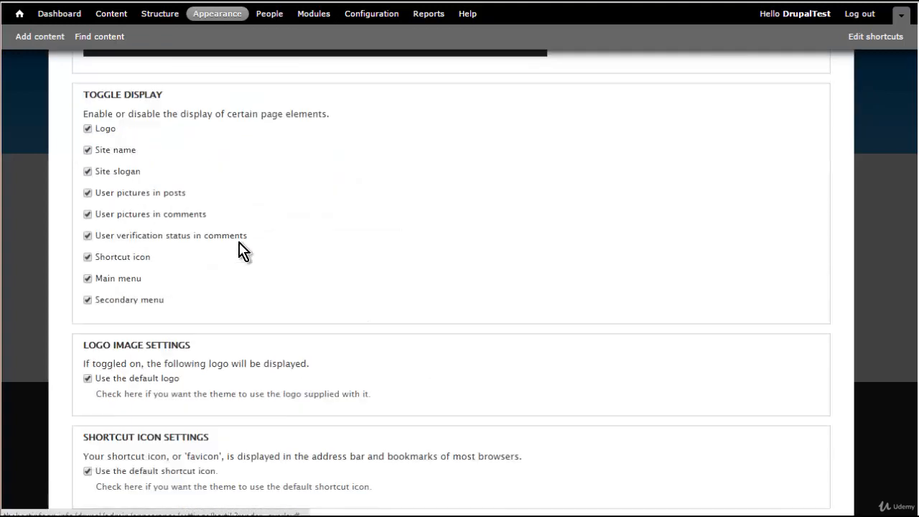
scroll(377, 209, "up", 15)
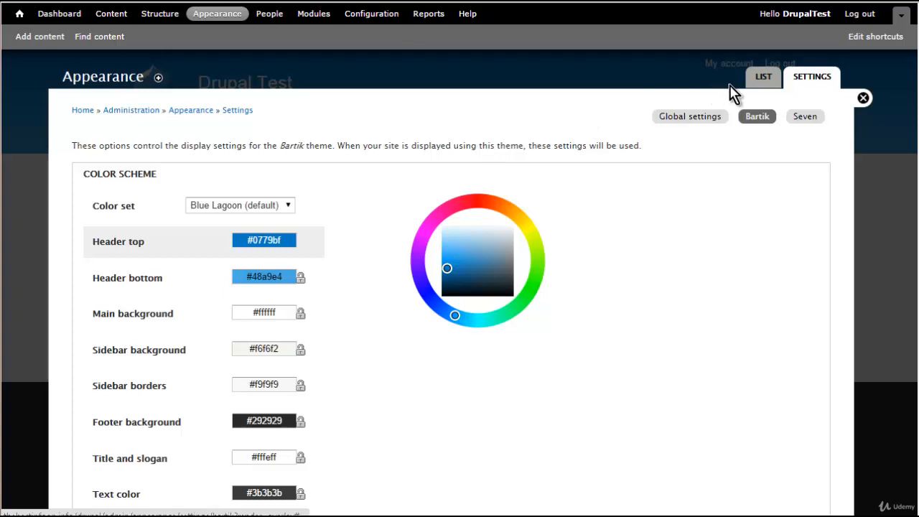
Open the global theme settings and review the display toggles, logo image and shortcut icon options.
left_click(700, 123)
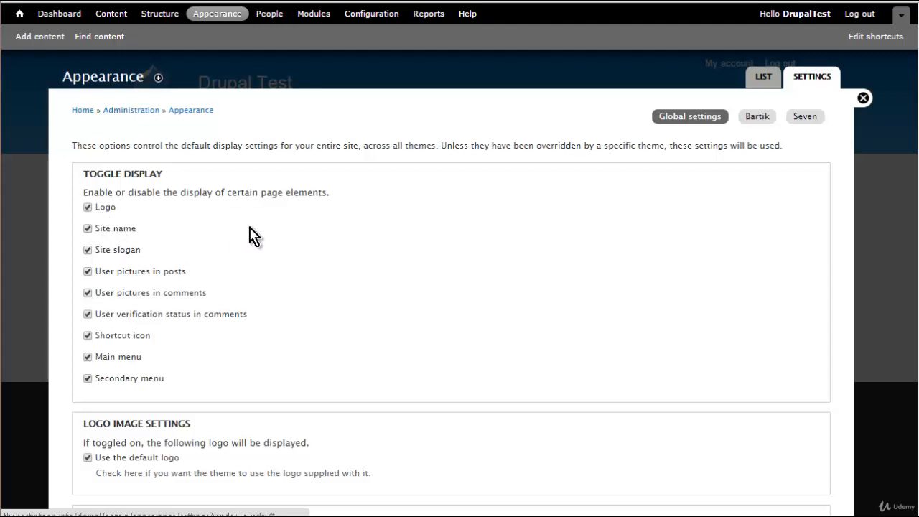
scroll(252, 241, "down", 1)
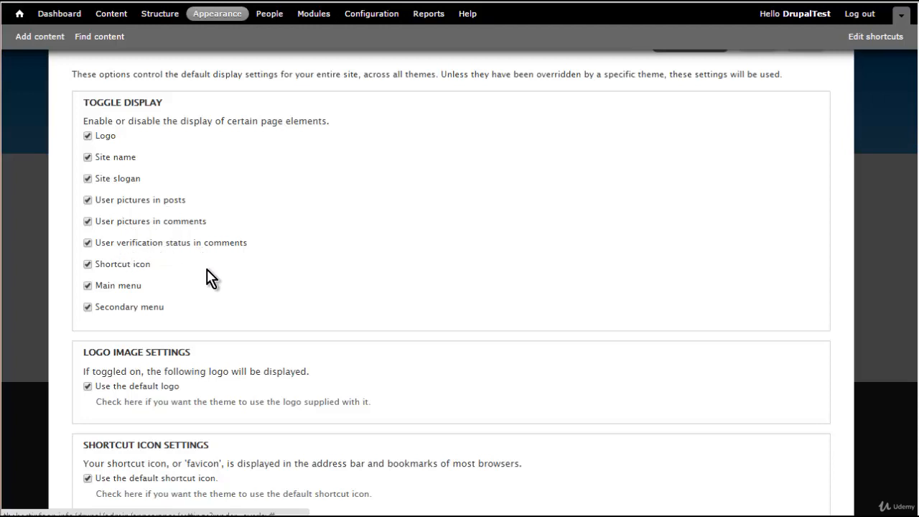
scroll(205, 277, "down", 1)
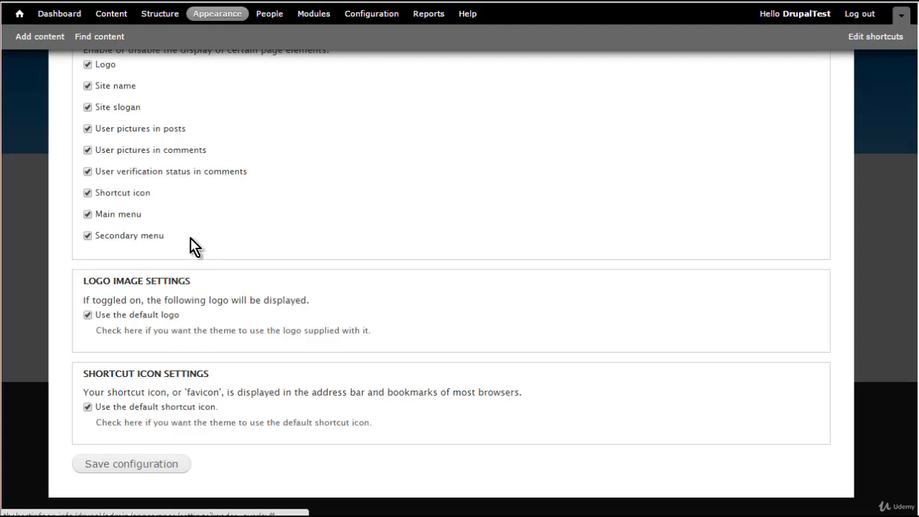
scroll(270, 246, "down", 1)
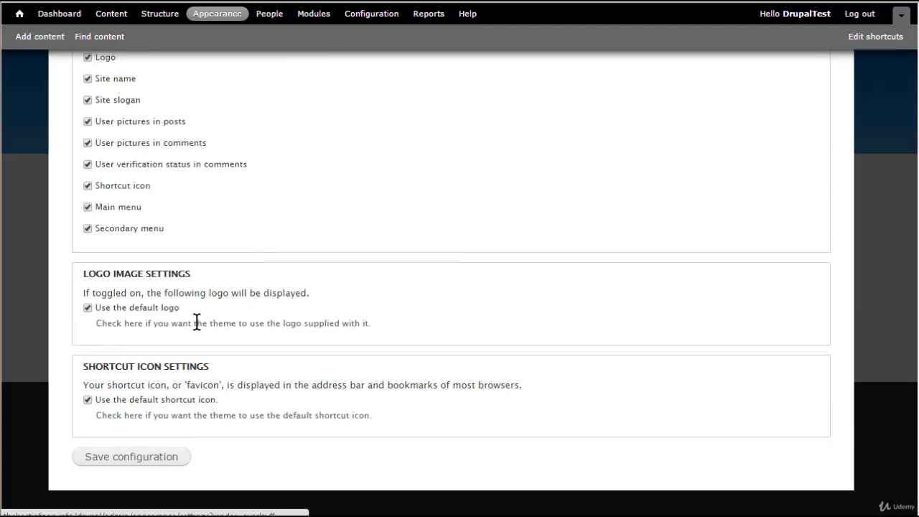
Turn off the default logo to examine the custom logo path and upload options, and turn it back on.
left_click(87, 308)
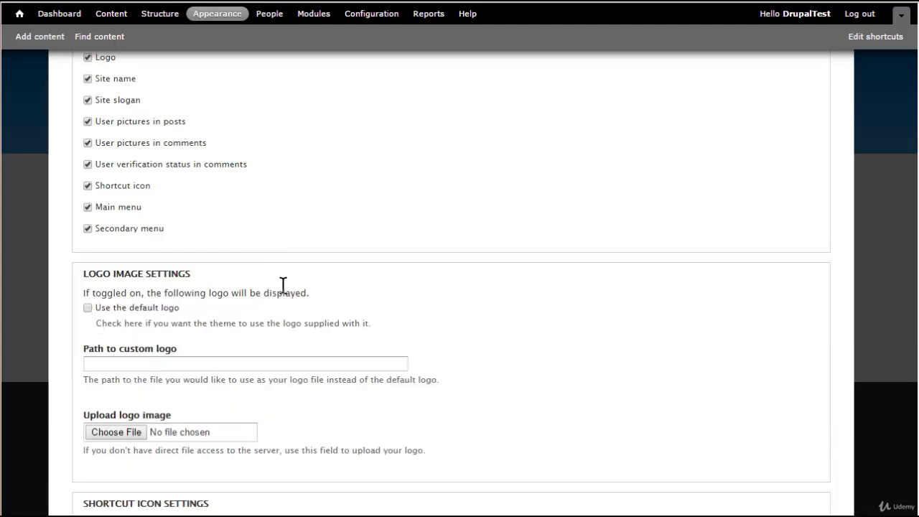
scroll(282, 294, "down", 1)
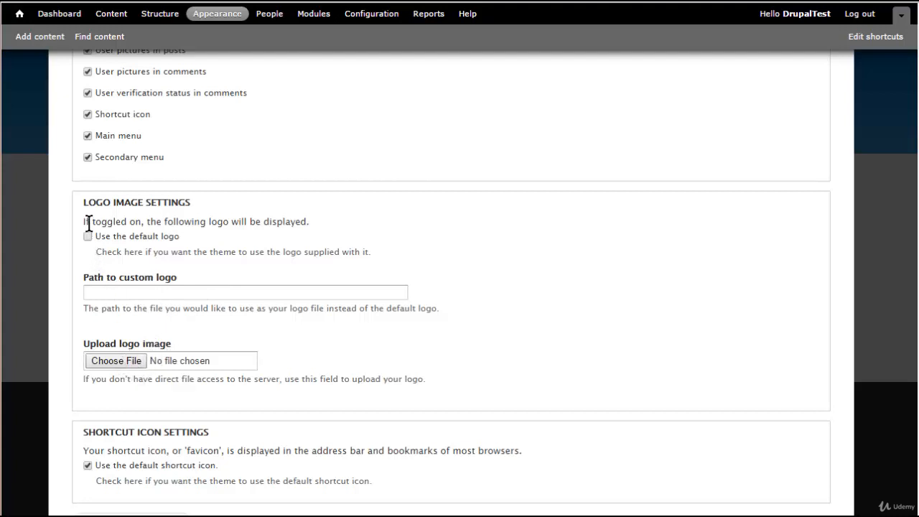
scroll(412, 240, "down", 1)
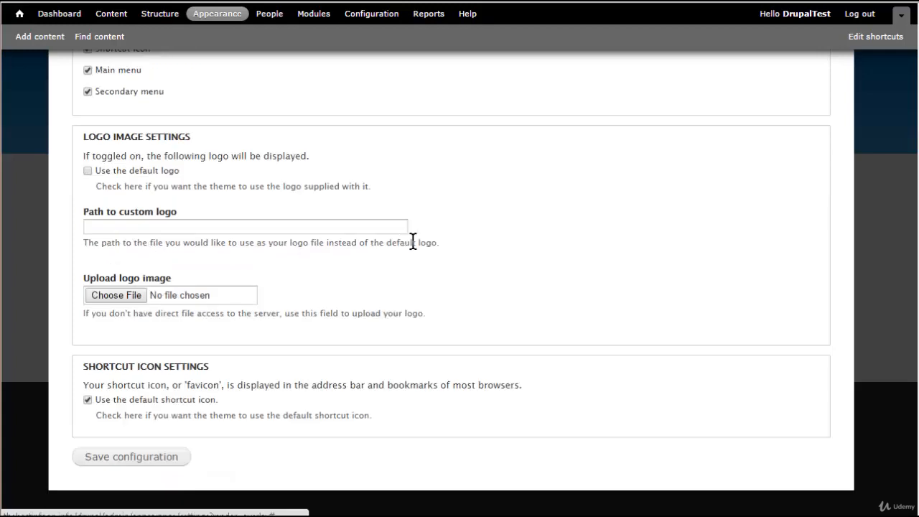
left_click(87, 171)
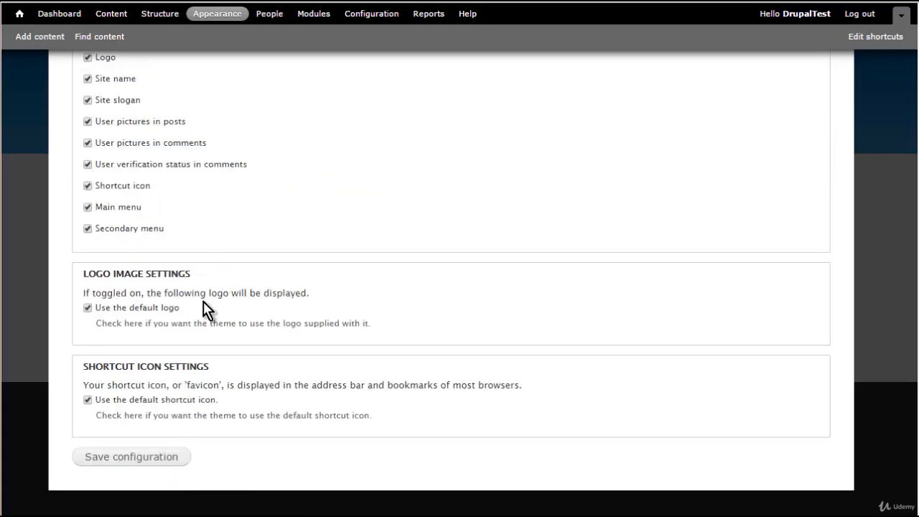
Disable the display of the logo and site slogan in the global settings, save the configuration and return to the home page.
scroll(216, 330, "up", 2)
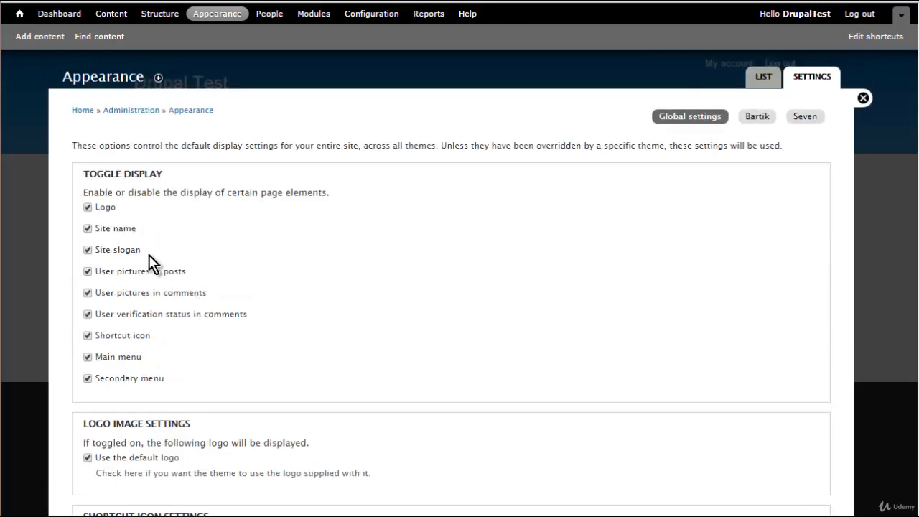
left_click(87, 208)
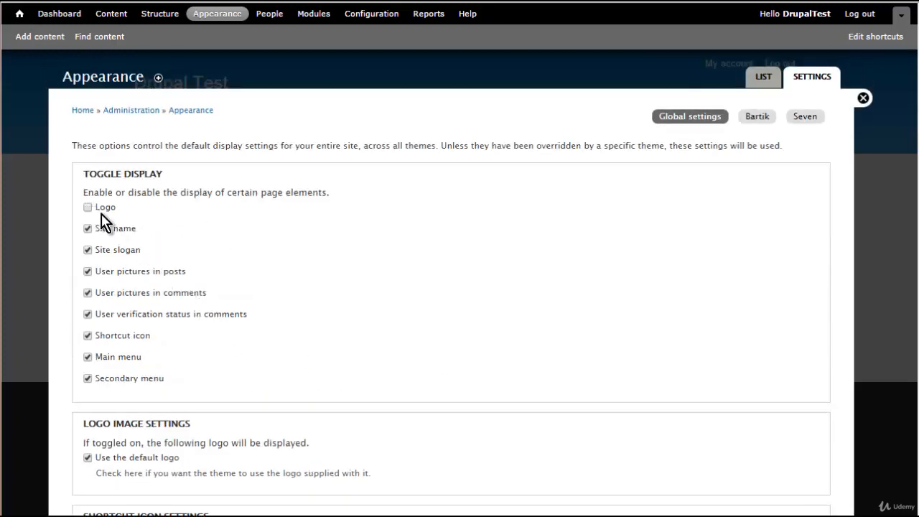
left_click(87, 250)
scroll(343, 297, "down", 3)
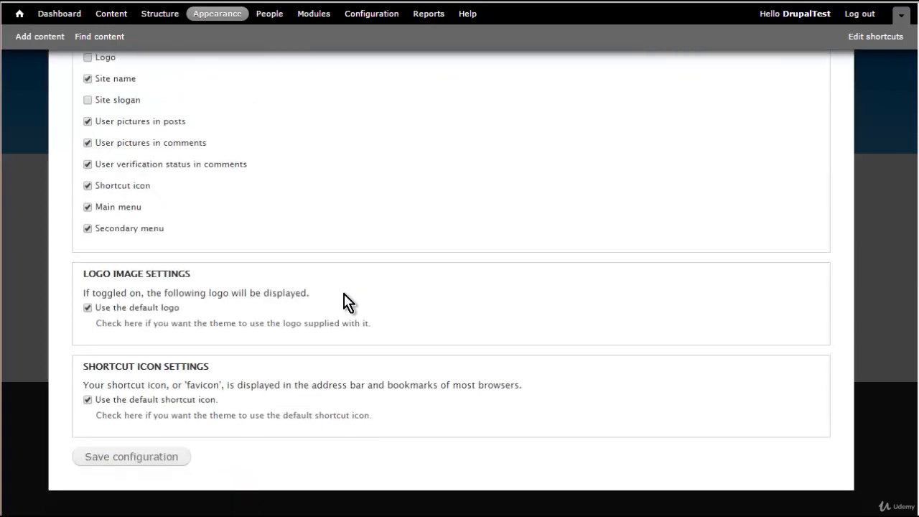
left_click(93, 461)
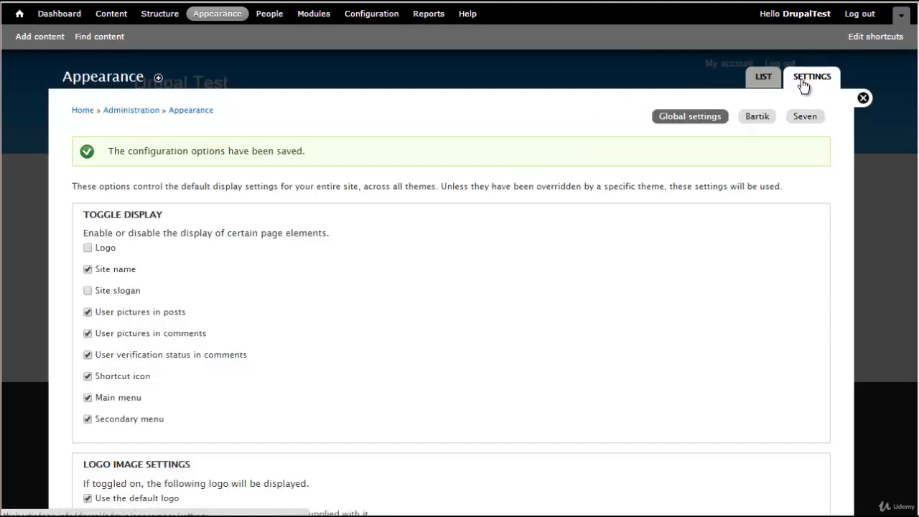
left_click(862, 99)
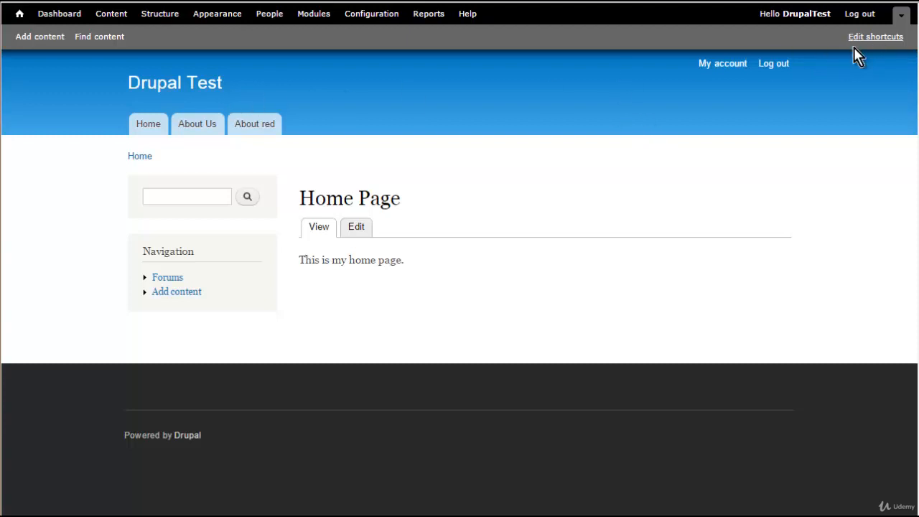
Reopen the global theme settings, enable the logo, disable the site name and save the configuration.
left_click(163, 14)
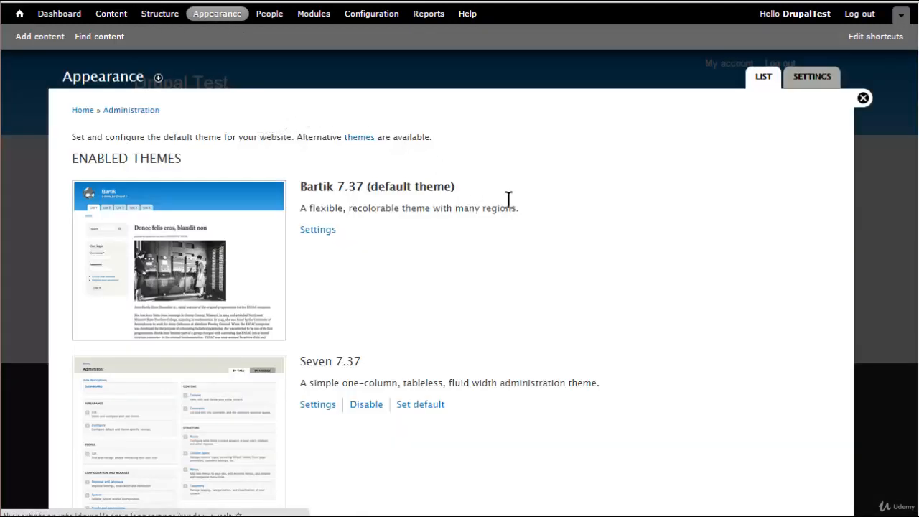
left_click(324, 229)
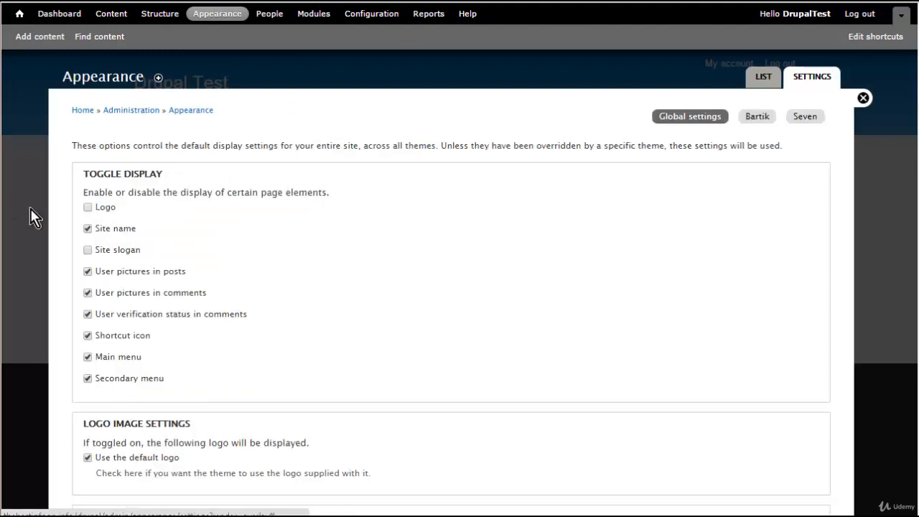
left_click(87, 207)
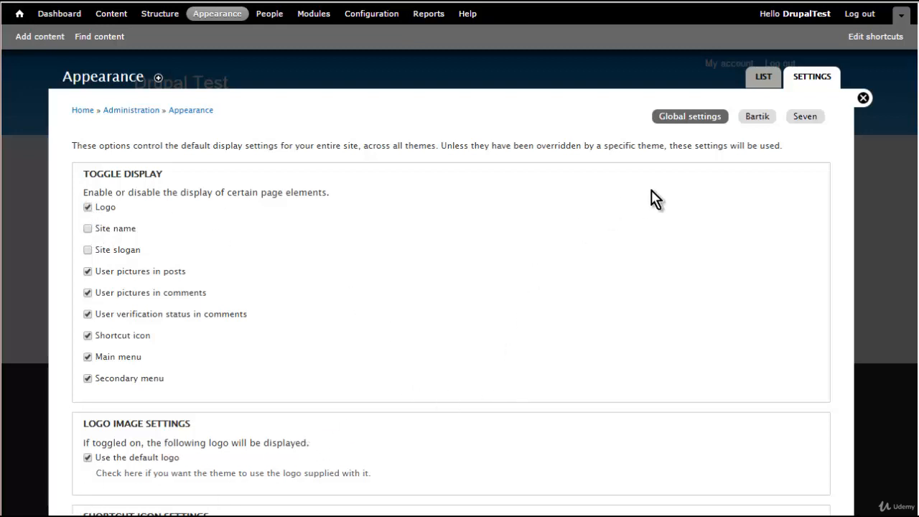
scroll(297, 366, "down", 2)
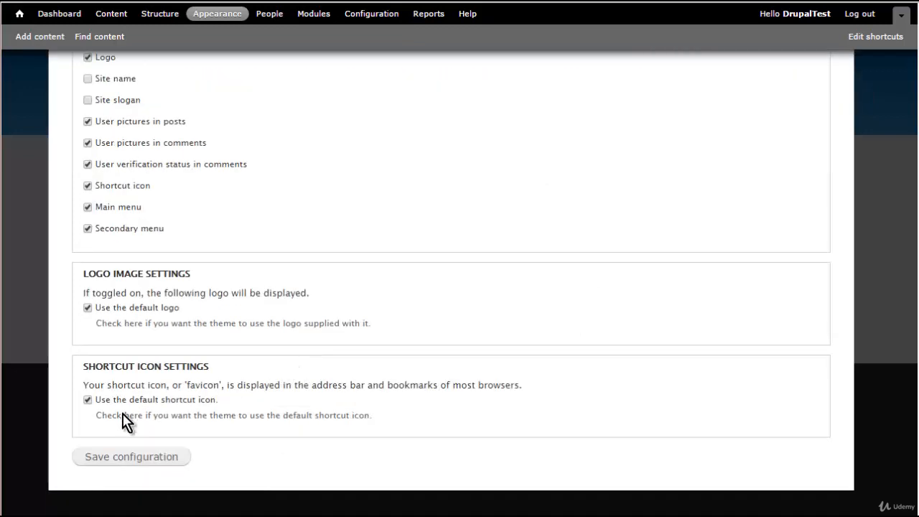
left_click(108, 459)
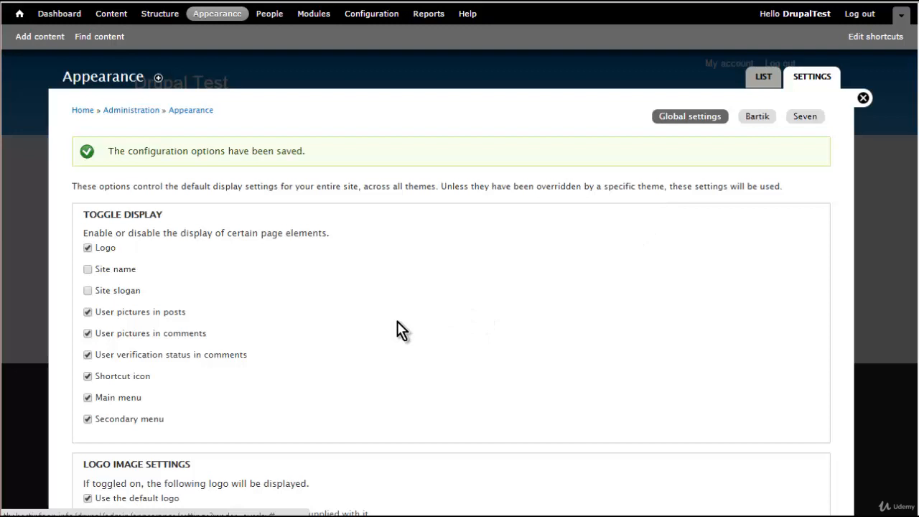
Turn off the default logo in the global settings, upload logo.png as the custom logo and save the configuration.
scroll(455, 280, "down", 5)
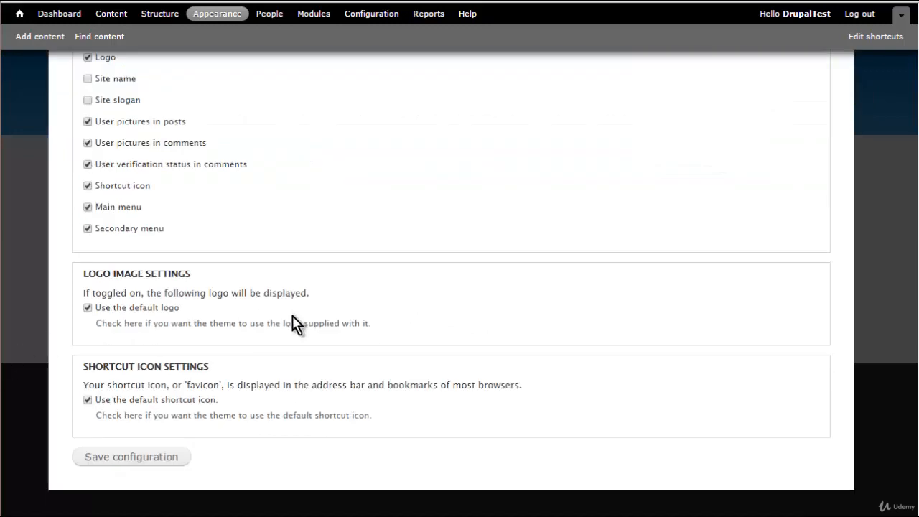
left_click(88, 308)
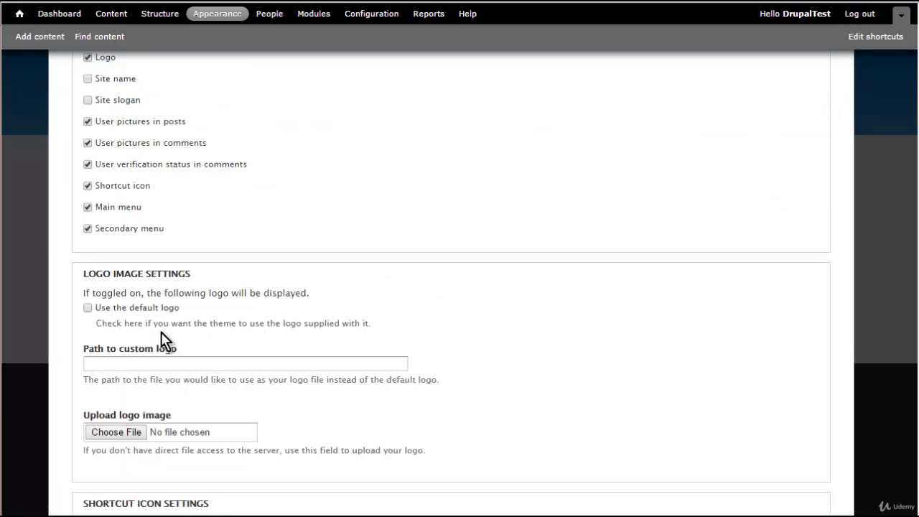
left_click(120, 434)
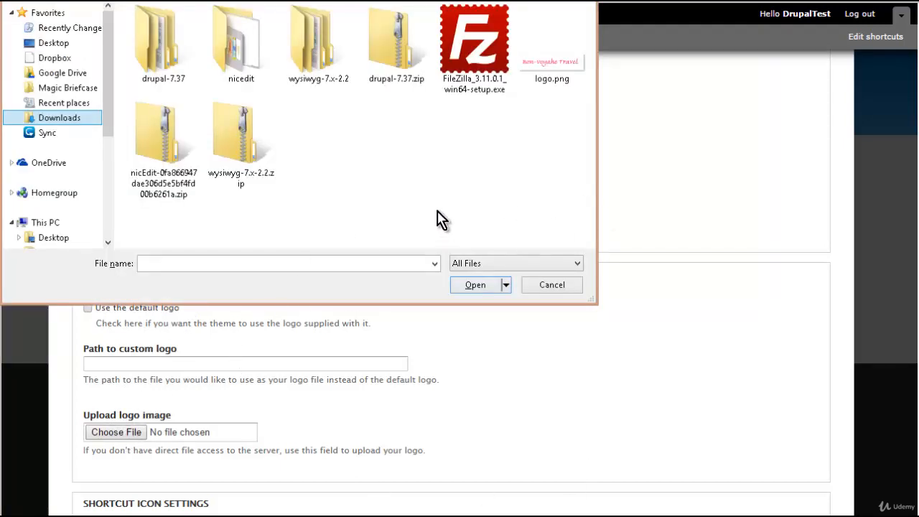
left_click(554, 60)
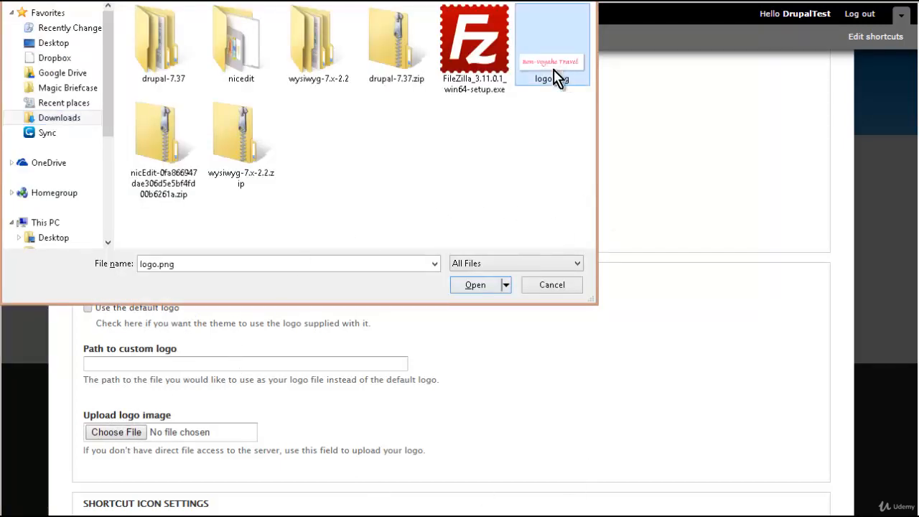
left_click(479, 285)
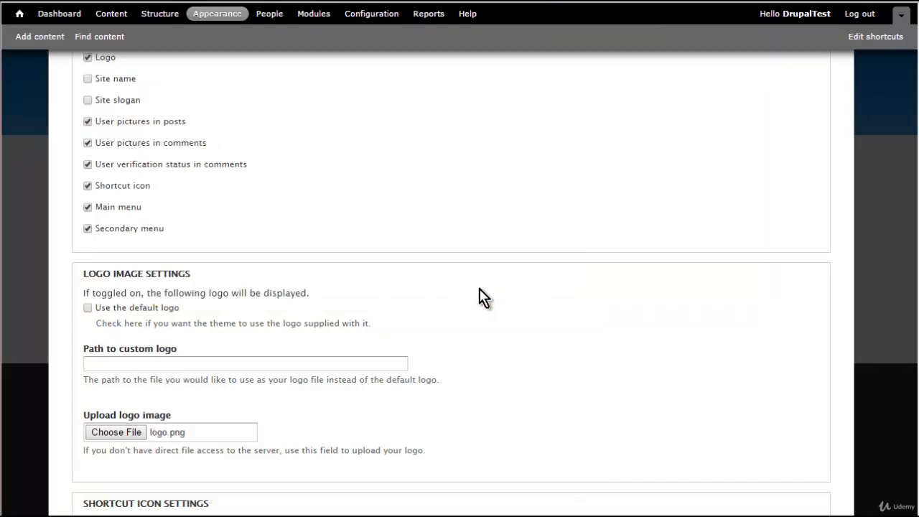
scroll(298, 416, "down", 1)
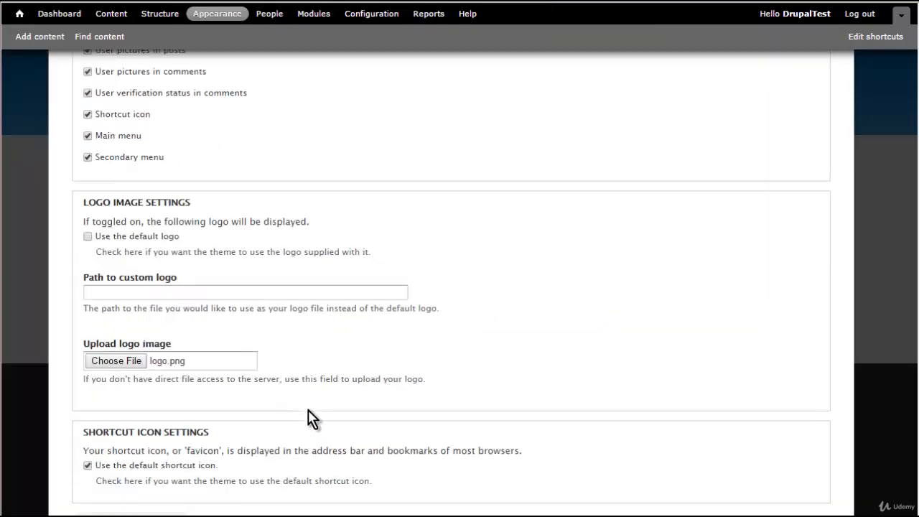
scroll(311, 408, "down", 1)
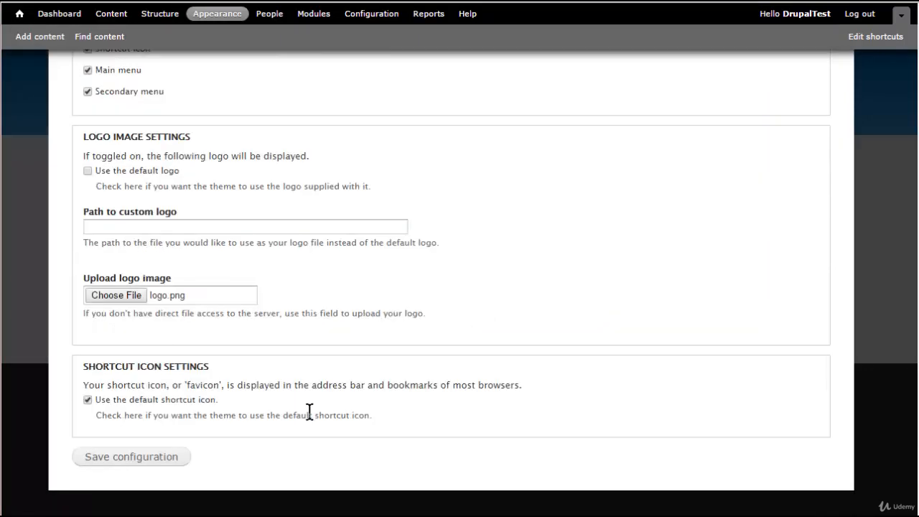
left_click(144, 463)
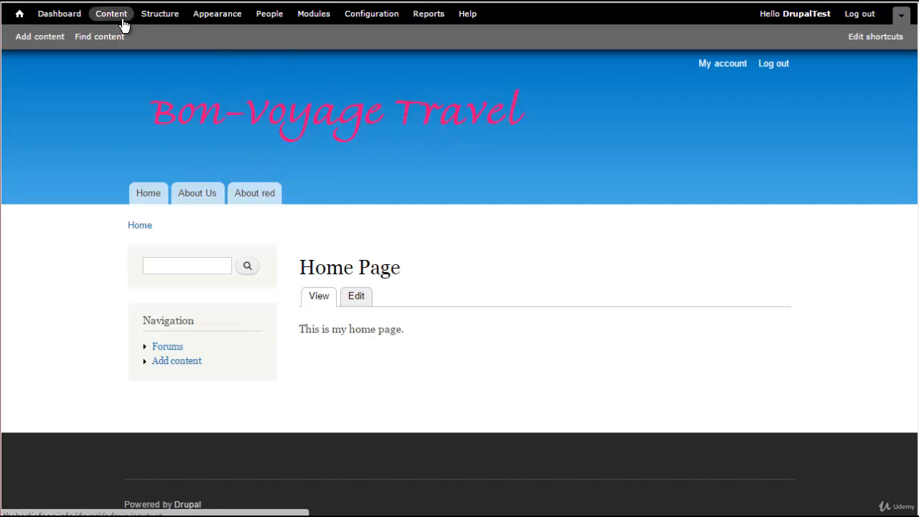
Open the Bartik theme settings and try the Firehouse and Ice color sets, checking the Ice preview.
left_click(224, 20)
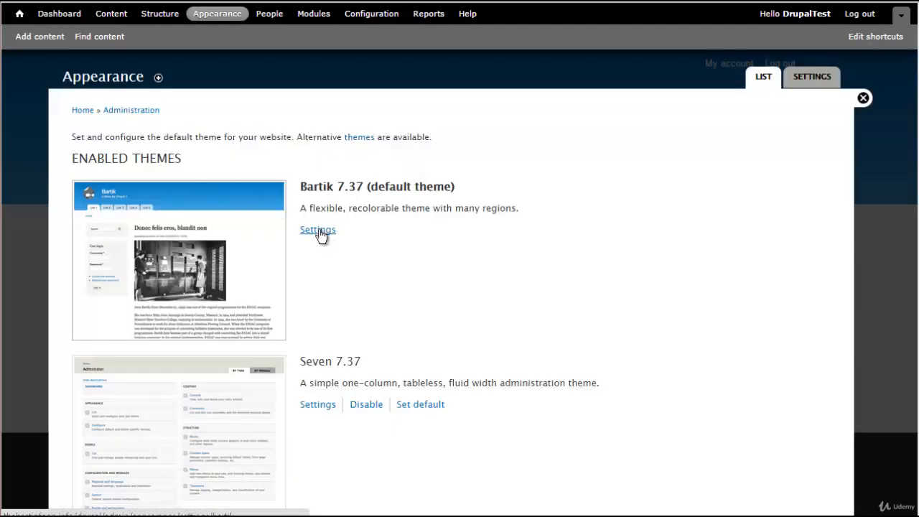
left_click(320, 231)
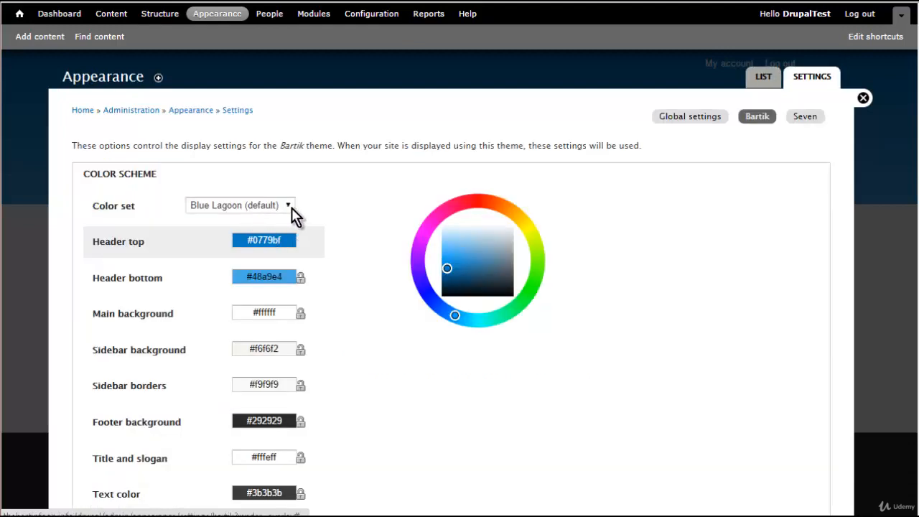
left_click(291, 208)
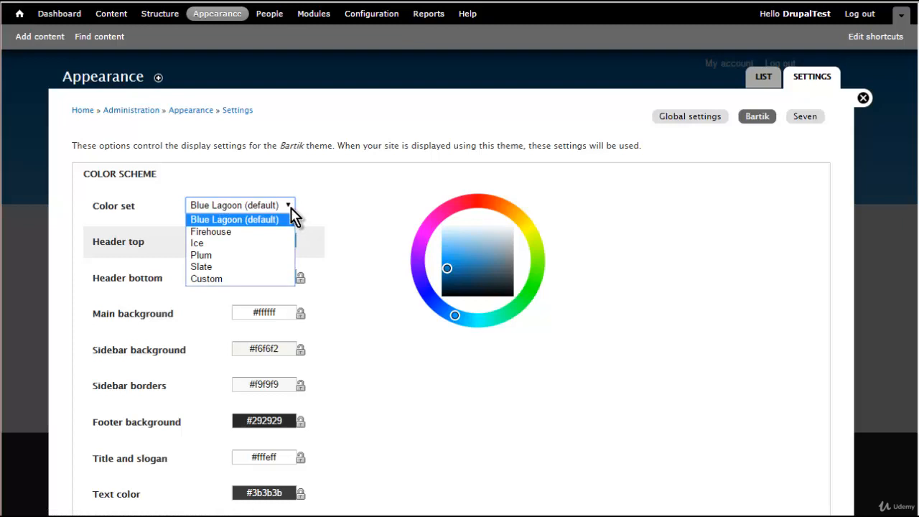
left_click(269, 231)
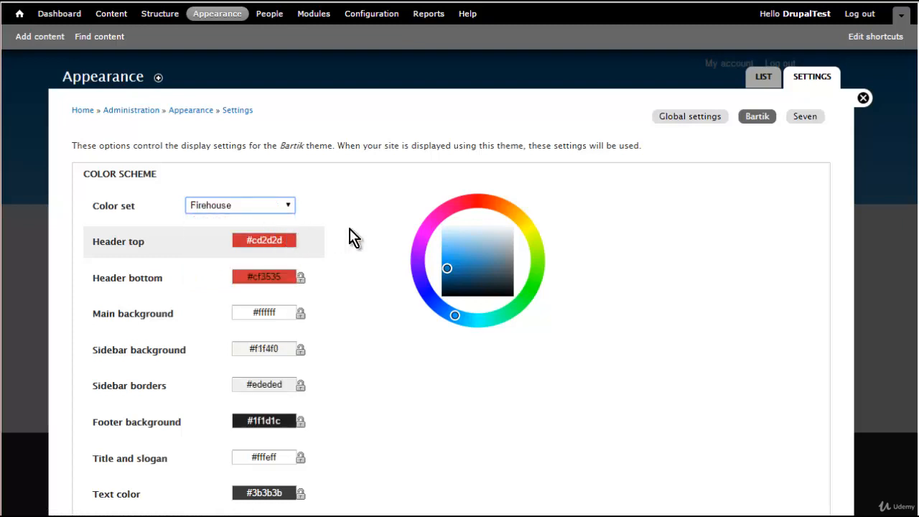
left_click(289, 205)
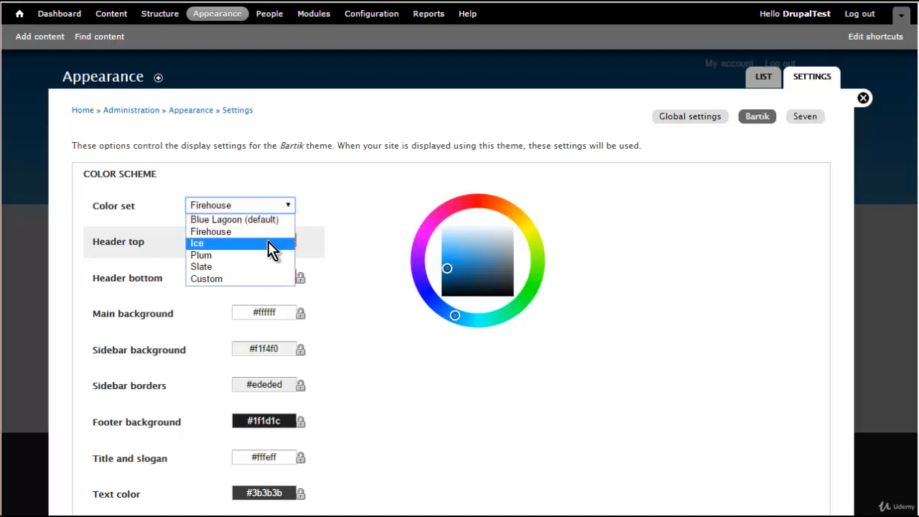
left_click(269, 242)
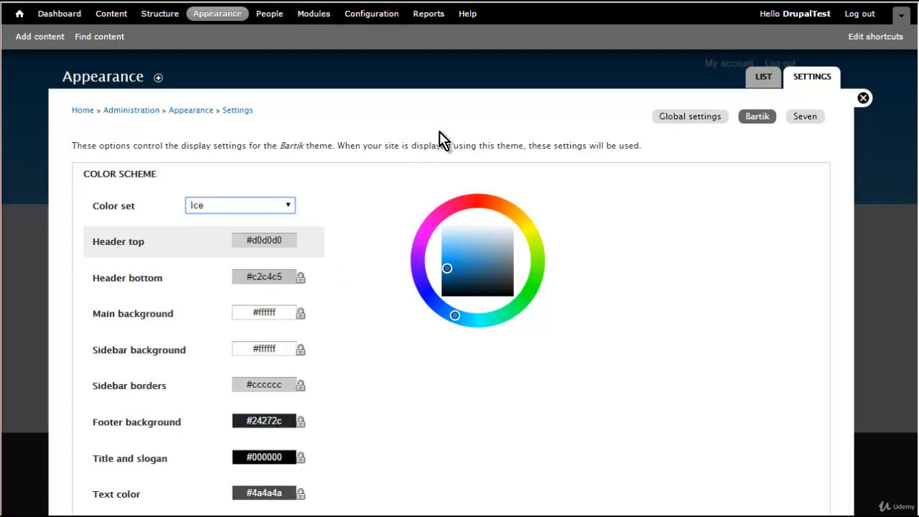
left_click(669, 285)
scroll(316, 270, "down", 5)
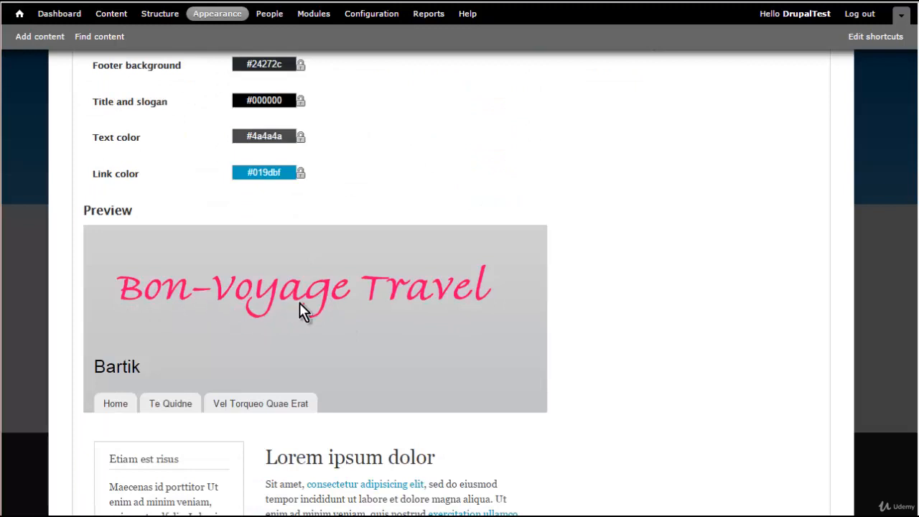
scroll(340, 303, "up", 5)
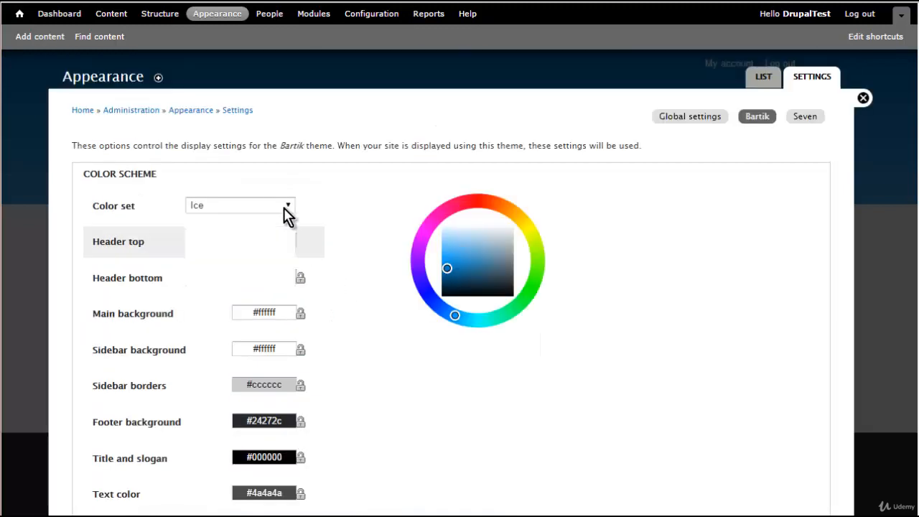
Try the Plum color set for Bartik and examine how it looks in the preview.
left_click(283, 207)
left_click(273, 256)
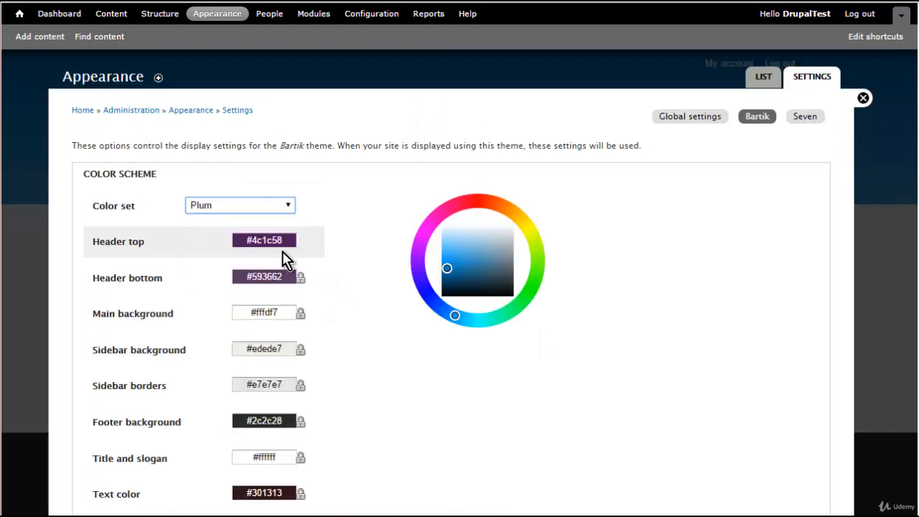
scroll(375, 260, "down", 3)
scroll(376, 259, "down", 3)
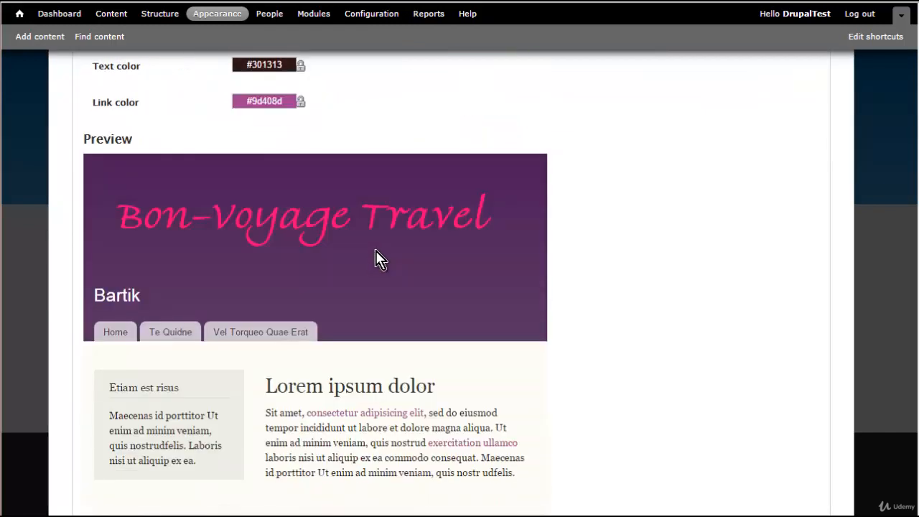
scroll(376, 257, "up", 6)
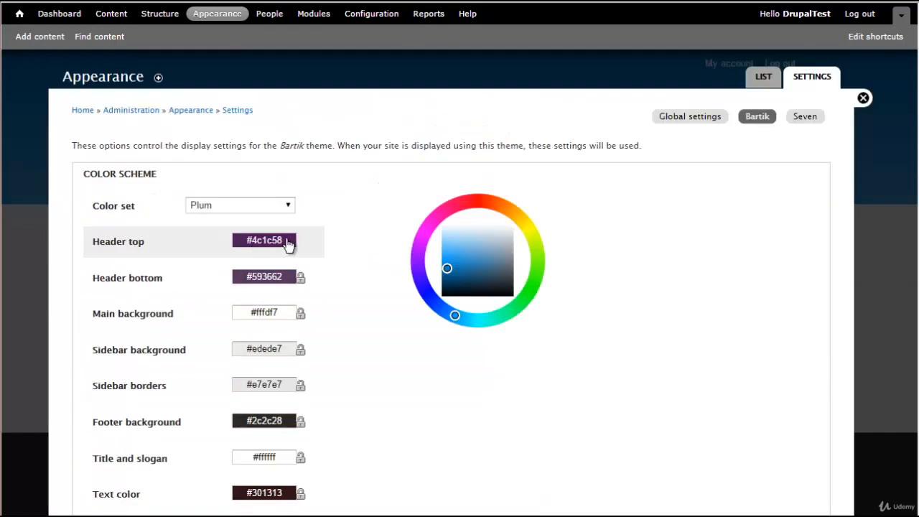
Try the Slate color set with a look at its preview, and switch the color set to Custom.
left_click(291, 206)
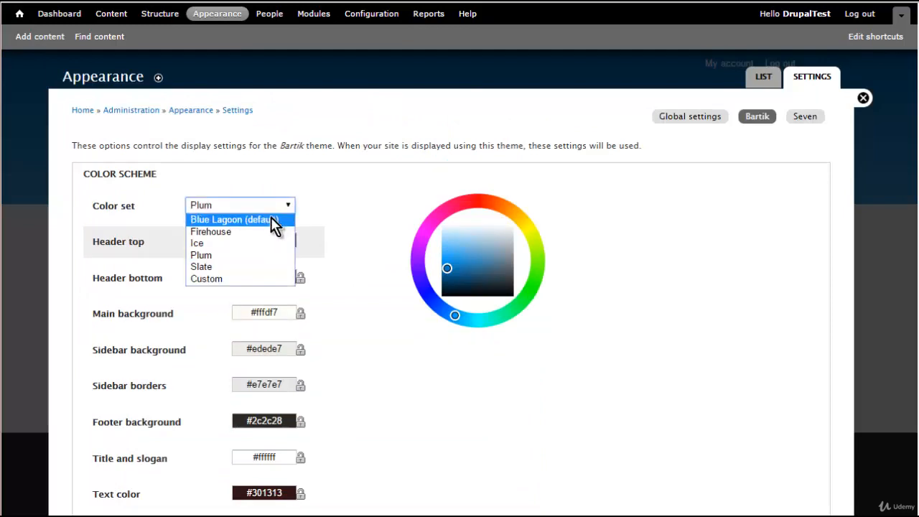
left_click(269, 266)
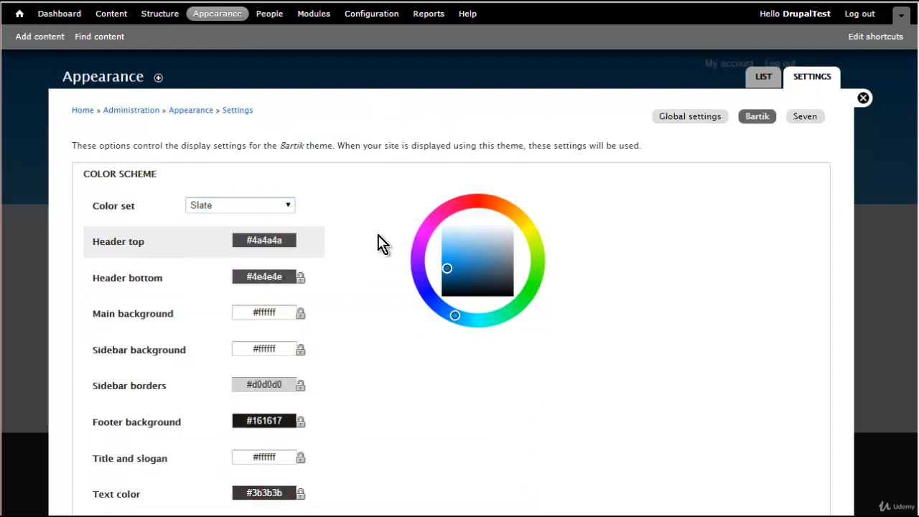
scroll(382, 244, "down", 5)
scroll(381, 244, "up", 5)
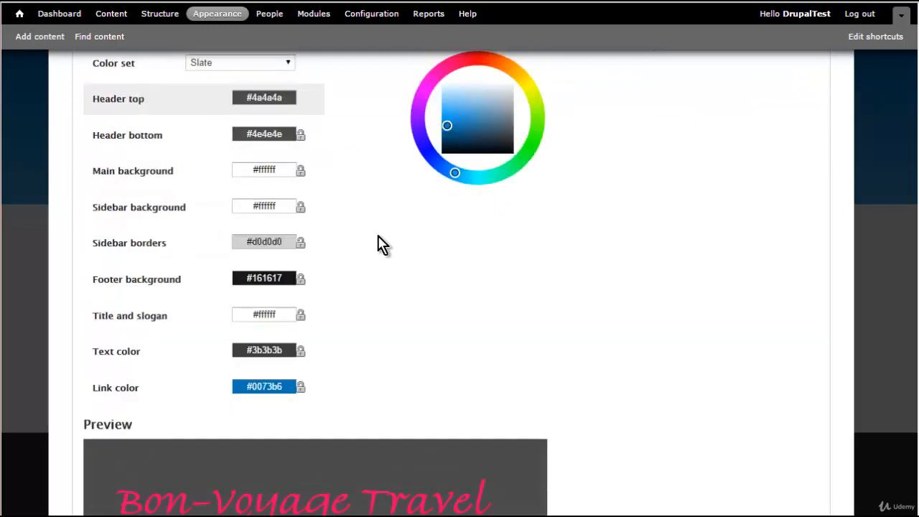
left_click(290, 206)
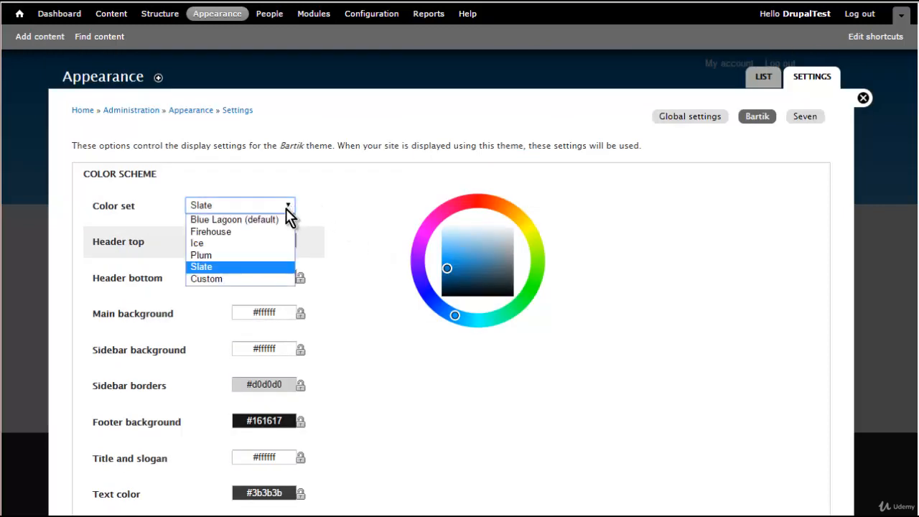
left_click(246, 280)
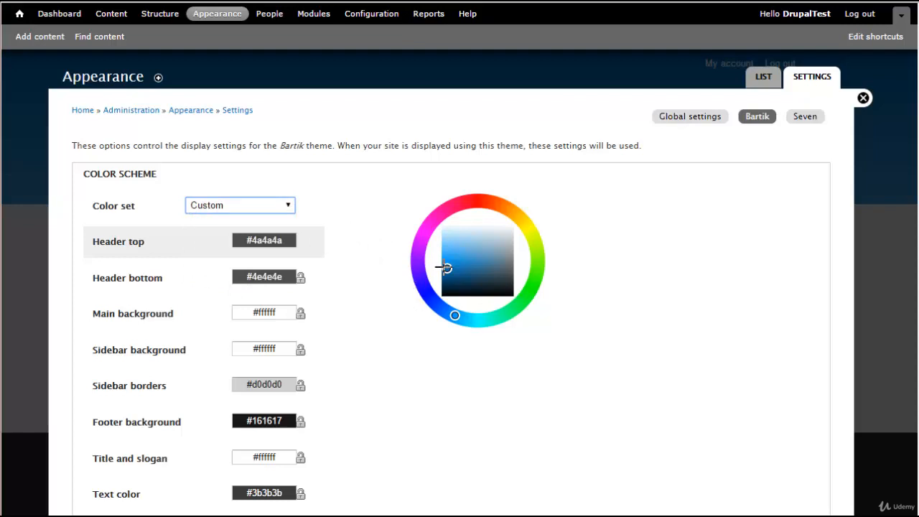
Set Bartik's color set to Ice and check the header and content colors in the preview.
left_click(290, 204)
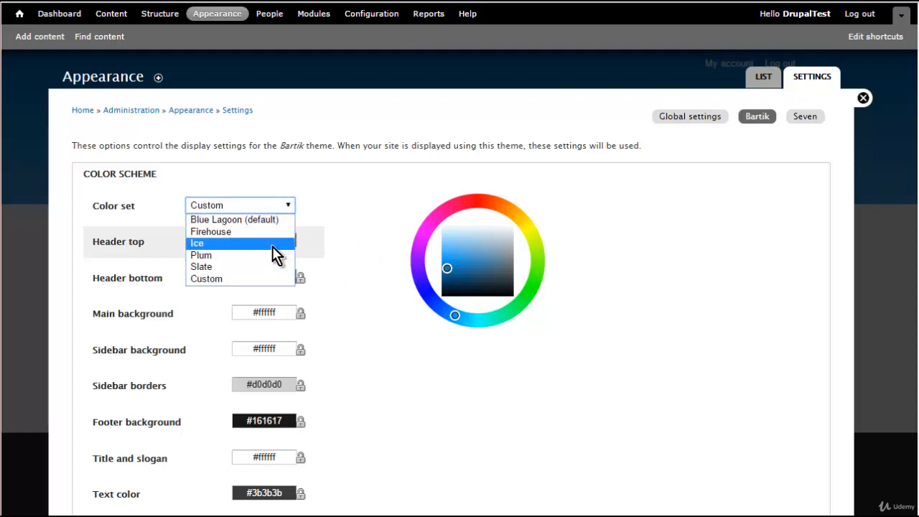
left_click(275, 244)
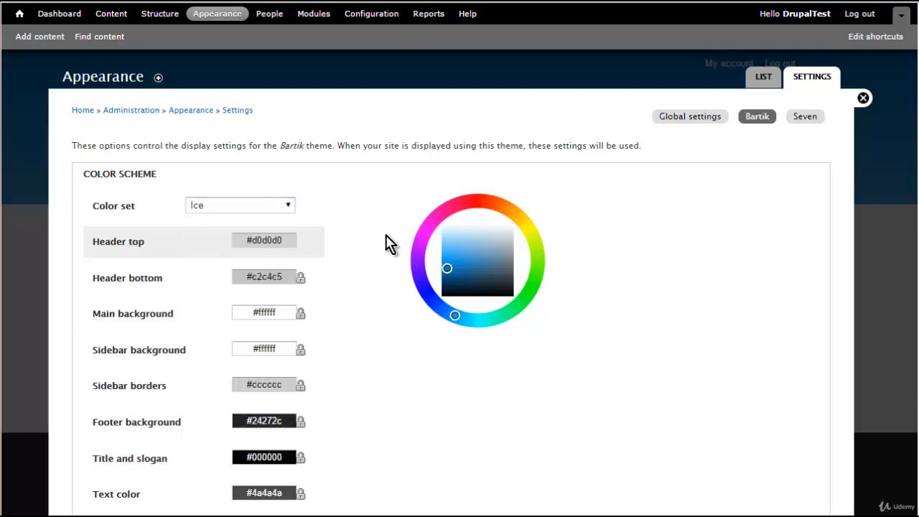
scroll(387, 243, "down", 5)
scroll(388, 244, "down", 1)
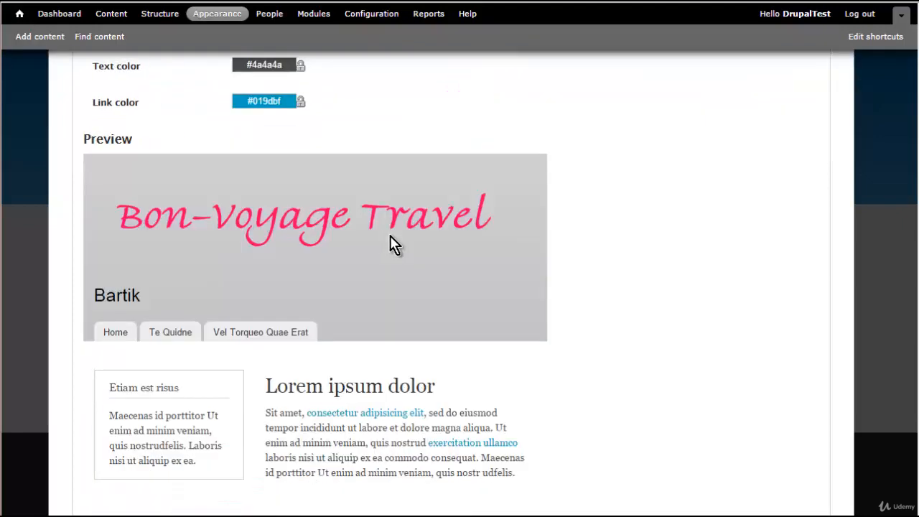
scroll(393, 244, "up", 5)
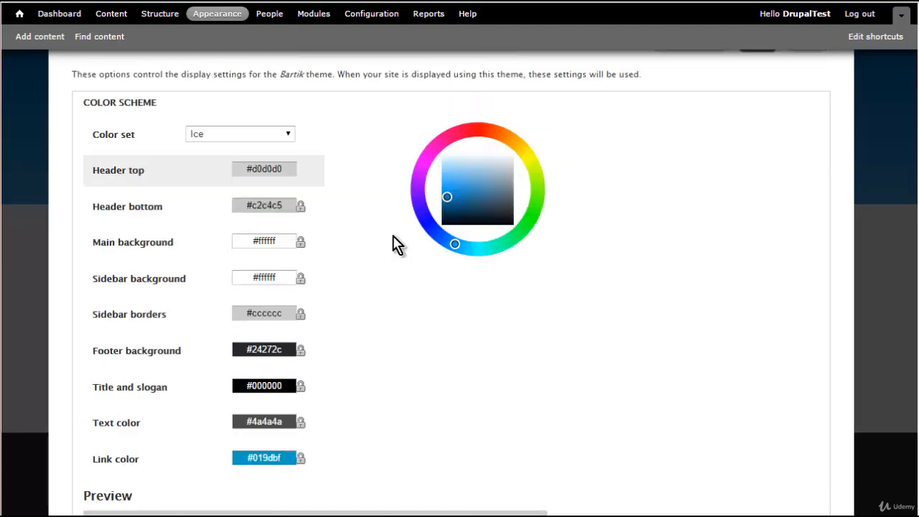
Save the Bartik theme configuration and close the settings overlay to view the home page.
scroll(394, 241, "down", 6)
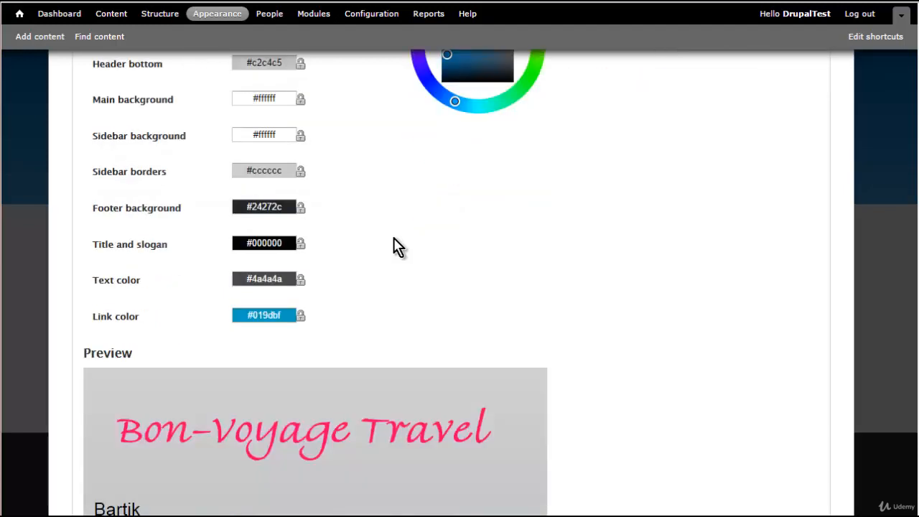
scroll(393, 237, "down", 7)
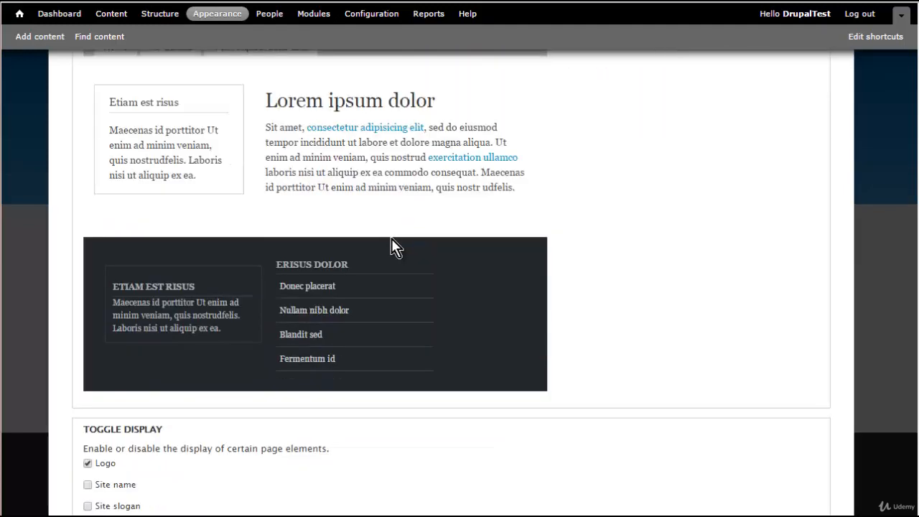
scroll(268, 290, "down", 4)
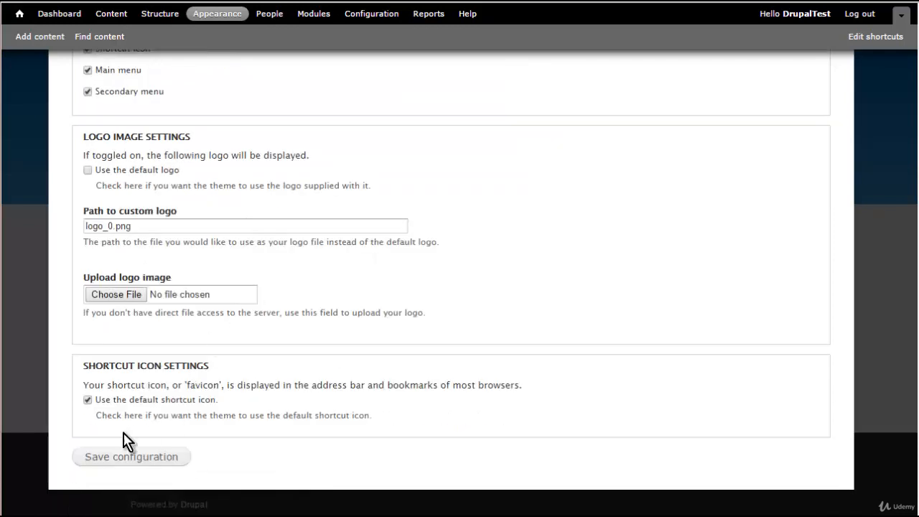
left_click(100, 460)
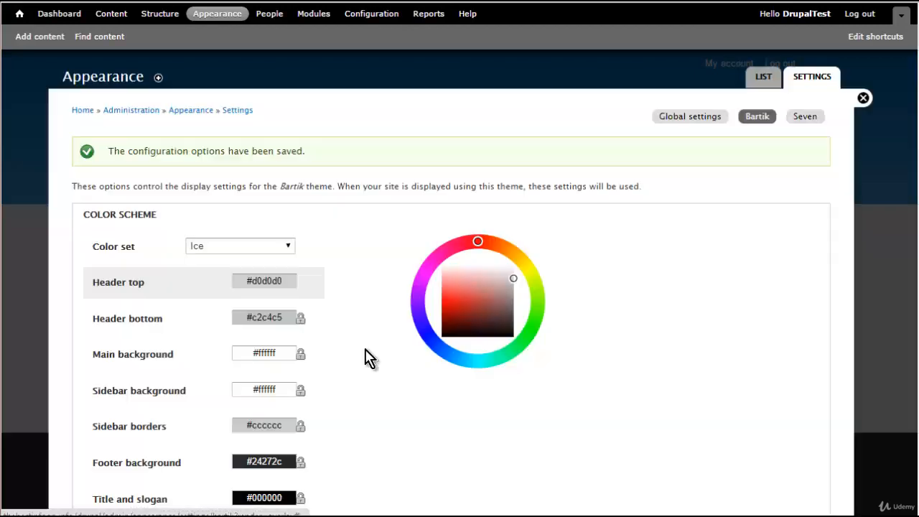
left_click(863, 98)
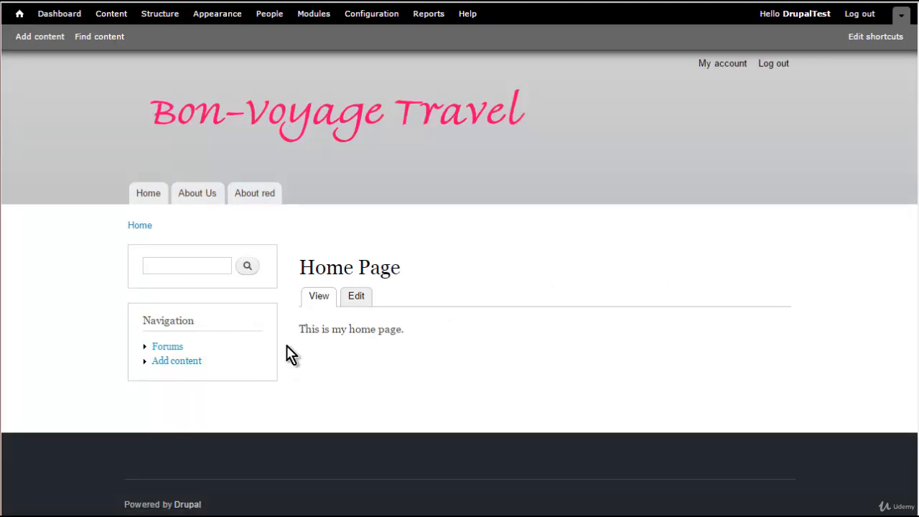
Open the Drupal.org page of alternative themes from the site's list of enabled themes.
left_click(225, 17)
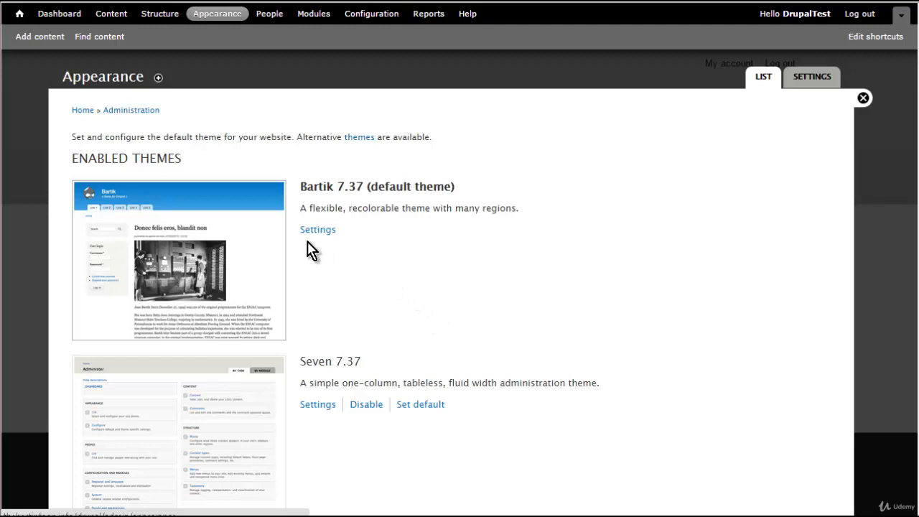
right_click(355, 144)
left_click(383, 149)
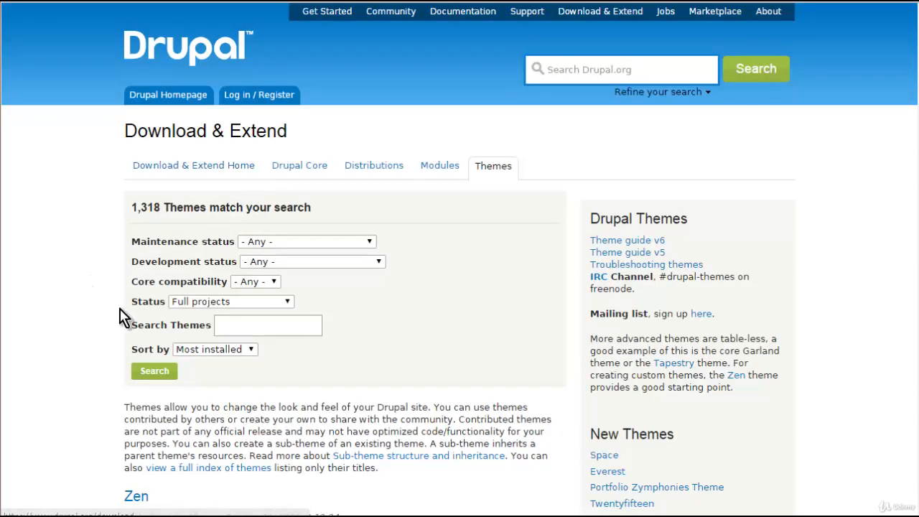
Browse the Drupal.org theme list and examine the Zen and Omega entries, including Zen's table of supported features.
scroll(220, 246, "down", 3)
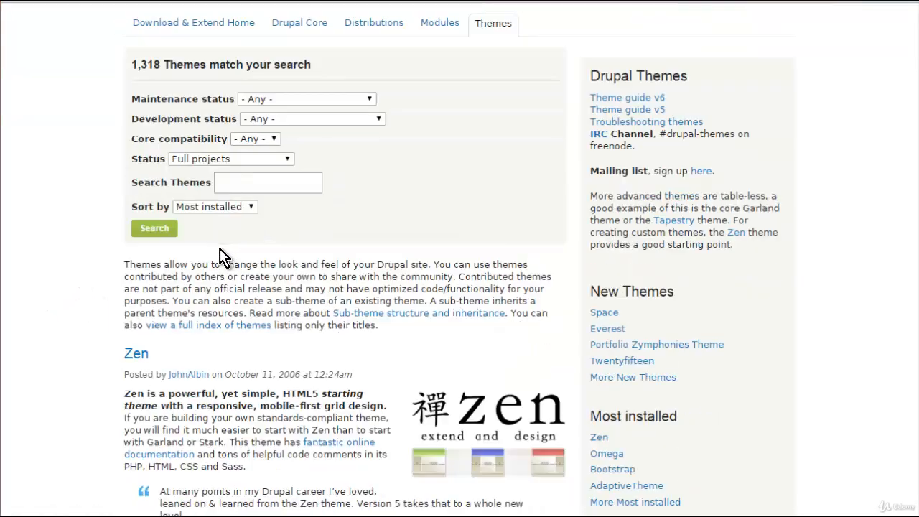
scroll(225, 255, "down", 1)
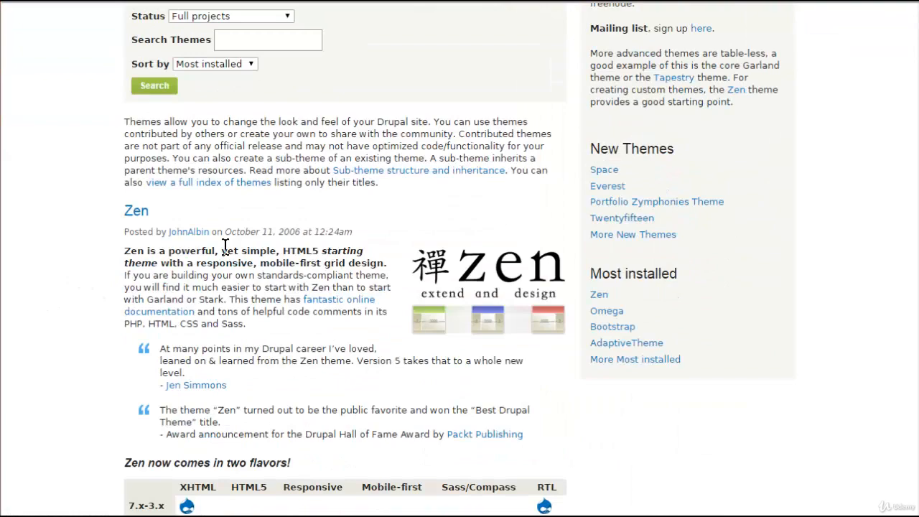
scroll(228, 252, "down", 1)
scroll(231, 255, "down", 5)
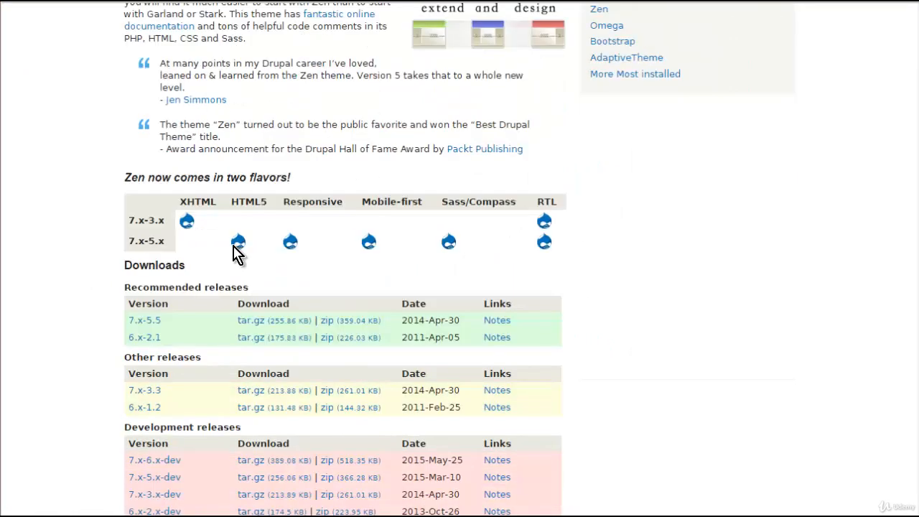
scroll(196, 258, "down", 4)
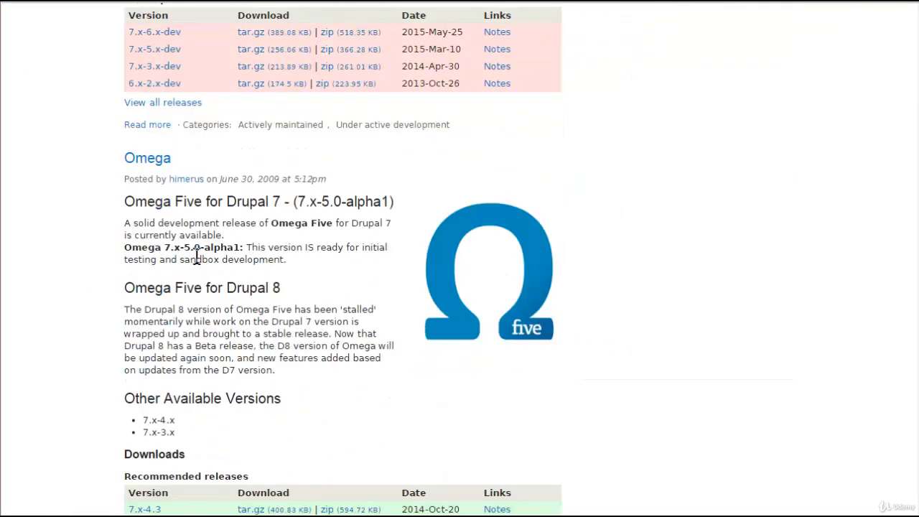
scroll(196, 258, "down", 3)
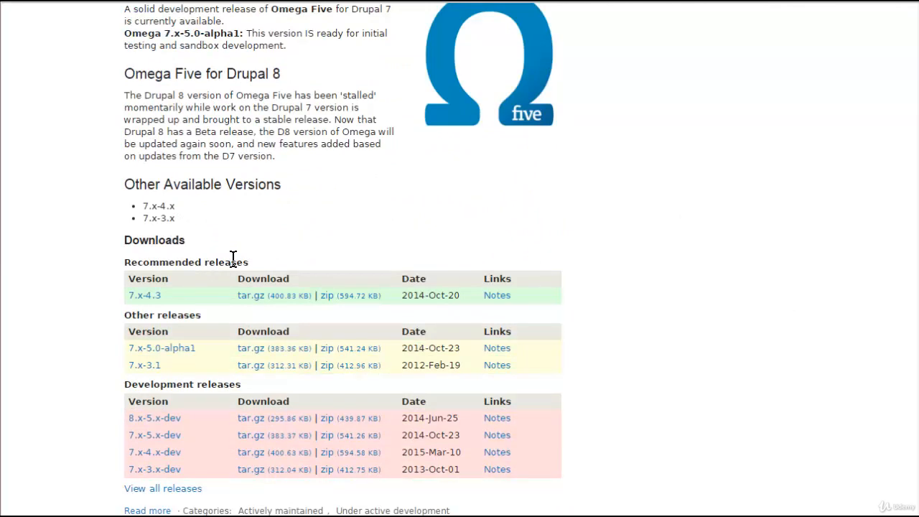
scroll(234, 262, "up", 8)
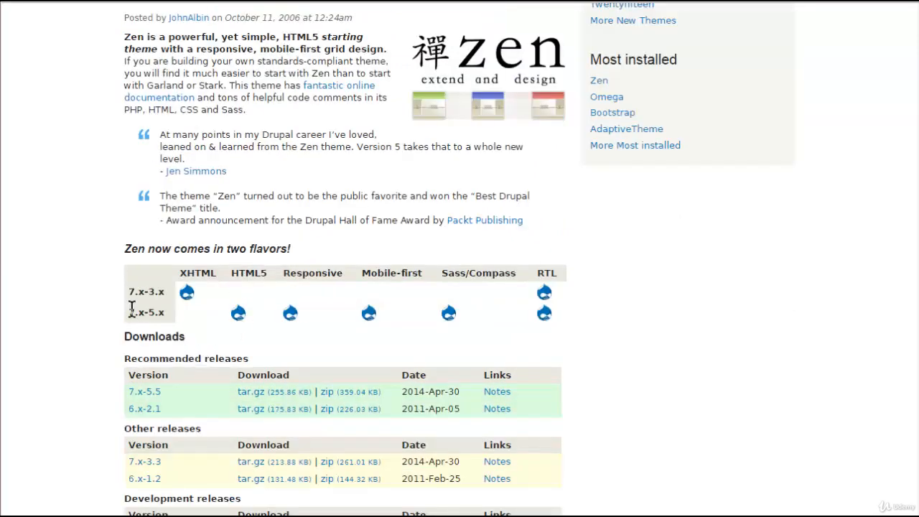
left_click(291, 314)
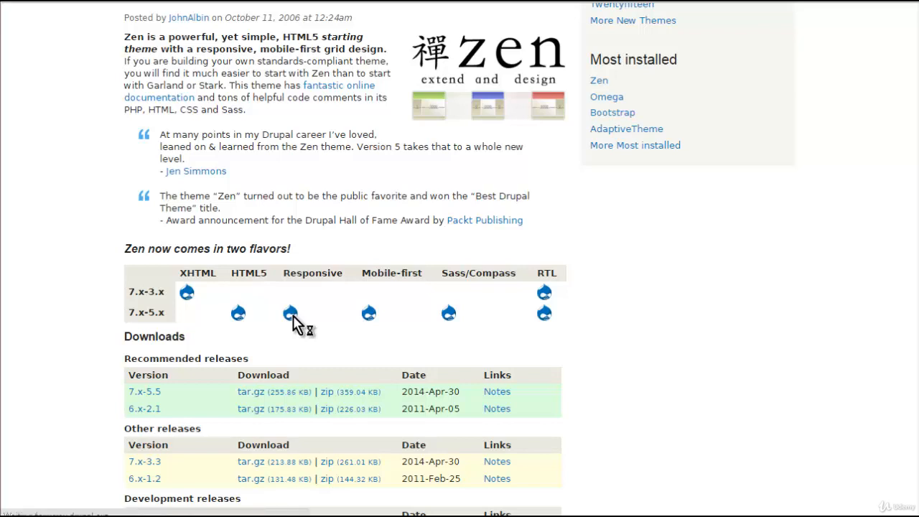
Download the zip package of Zen's recommended release 7.x-5.5.
scroll(293, 315, "down", 5)
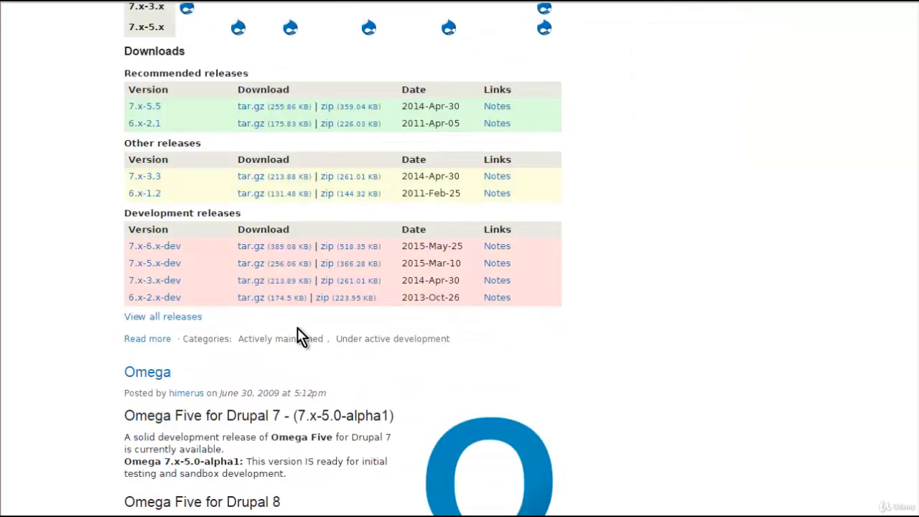
scroll(165, 139, "up", 2)
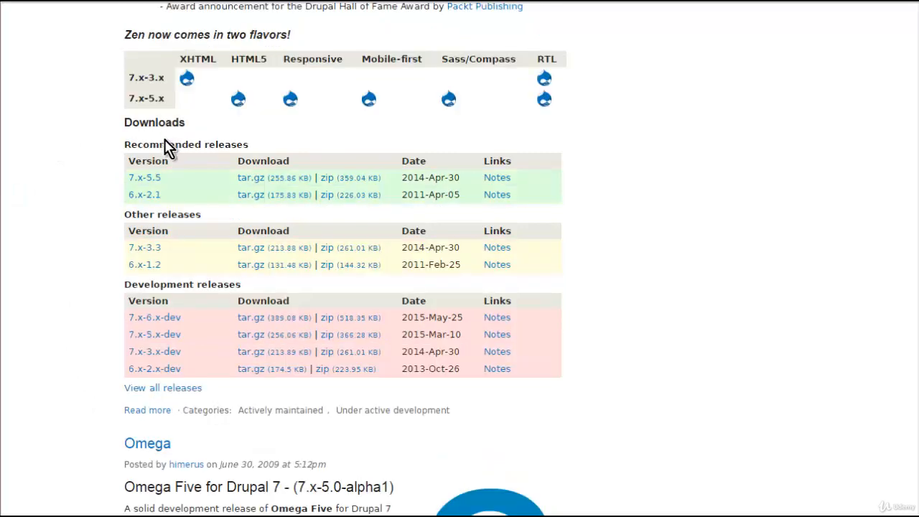
scroll(171, 170, "up", 1)
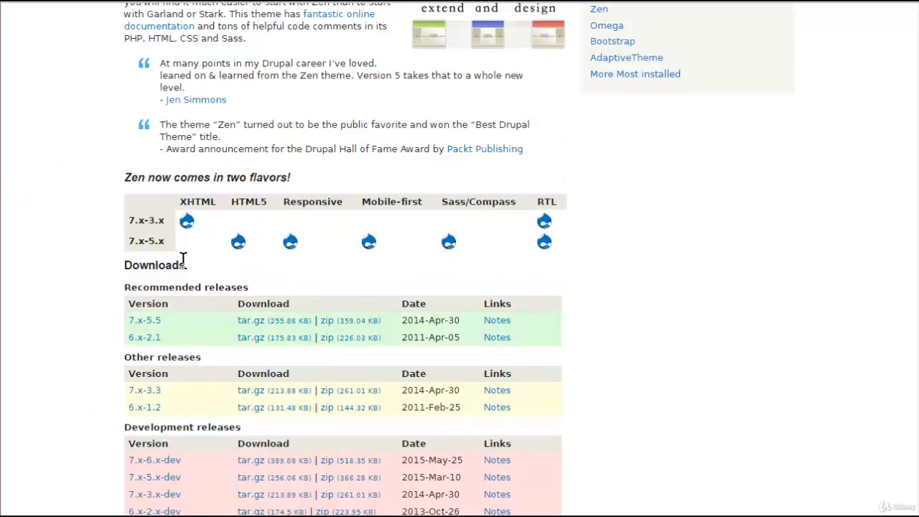
scroll(205, 254, "down", 1)
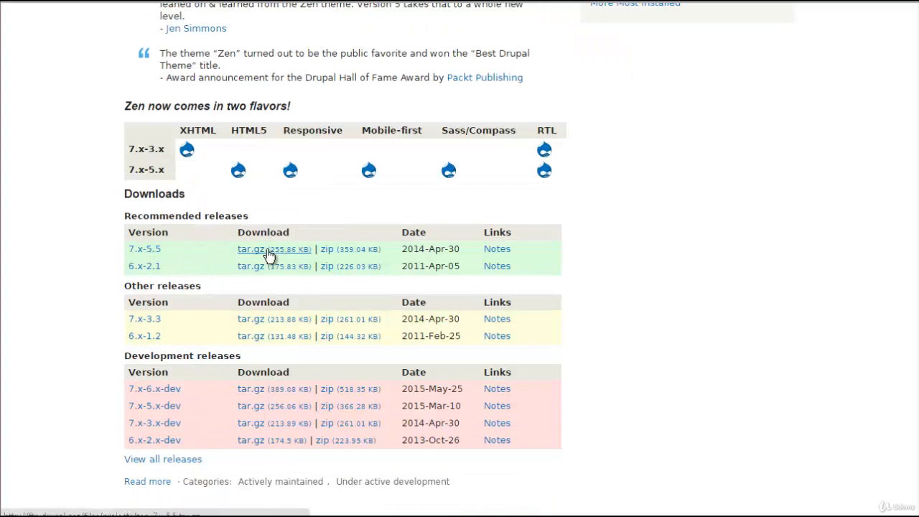
left_click(332, 255)
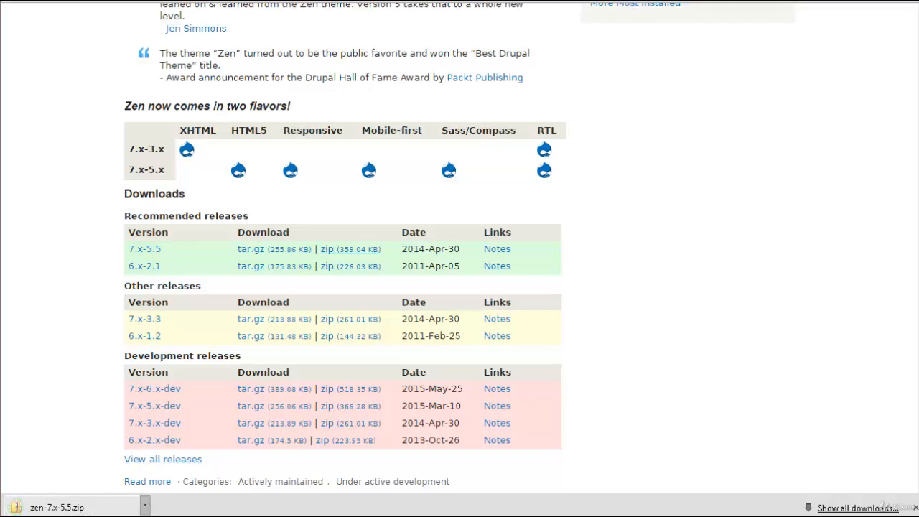
Show zen-7.x-5.5.zip in the Downloads folder and extract it with 7-Zip into its own zen-7.x-5.5 folder.
left_click(145, 465)
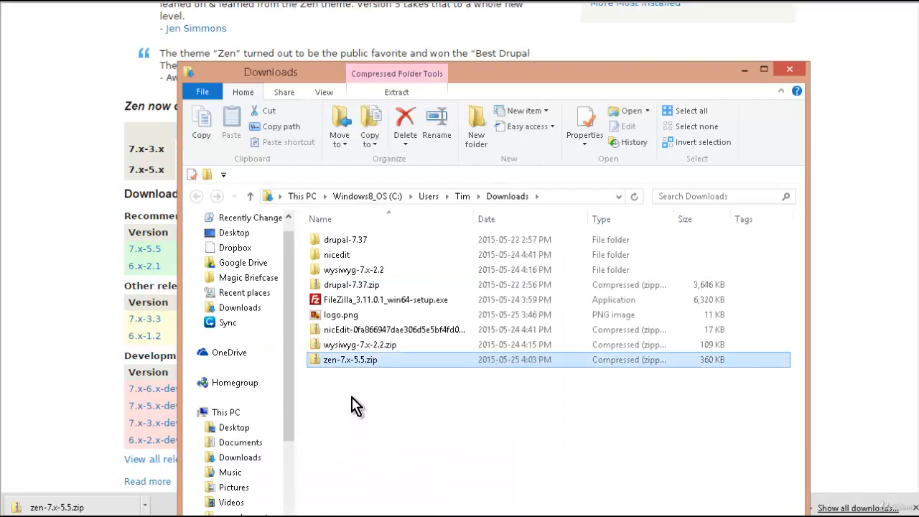
double_click(362, 359)
right_click(364, 358)
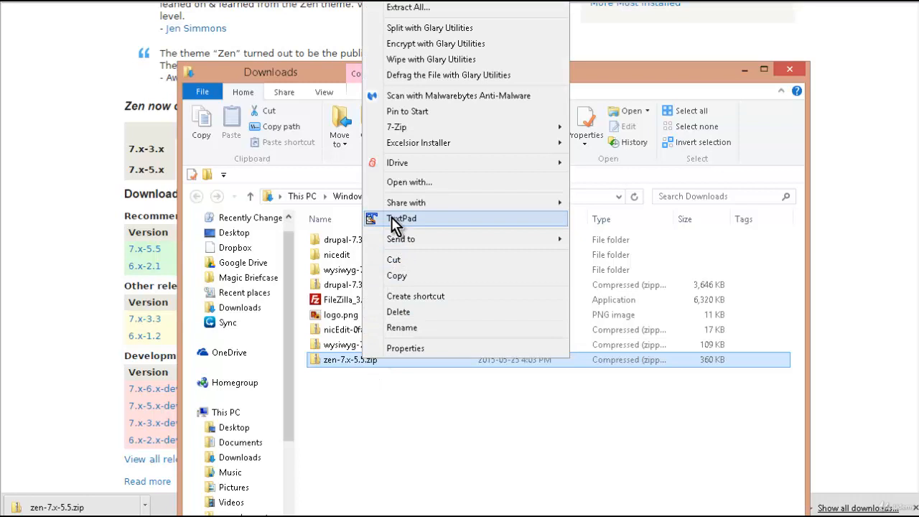
mouse_move(460, 131)
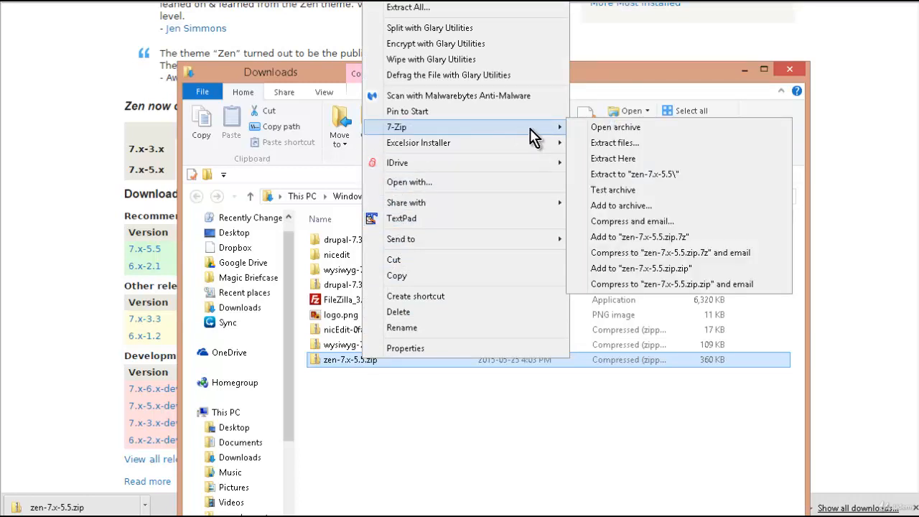
left_click(624, 144)
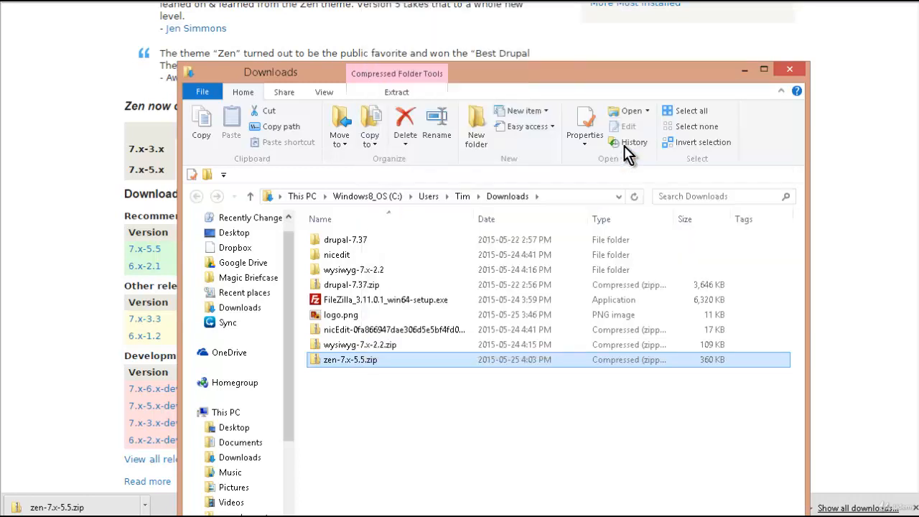
Switch to FileZilla and open the remote /drupal/themes folder and the local zen-7.x-5.5 folder.
left_click(457, 333)
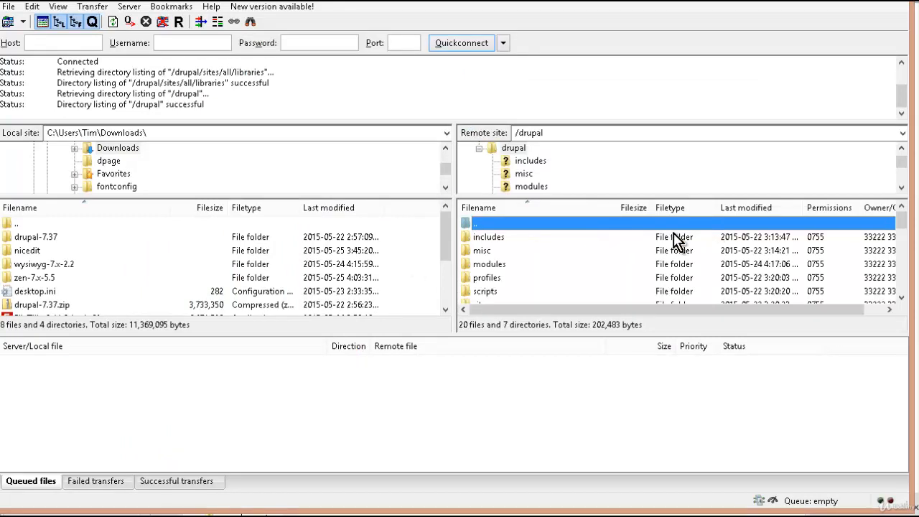
left_click(533, 252)
scroll(535, 259, "down", 1)
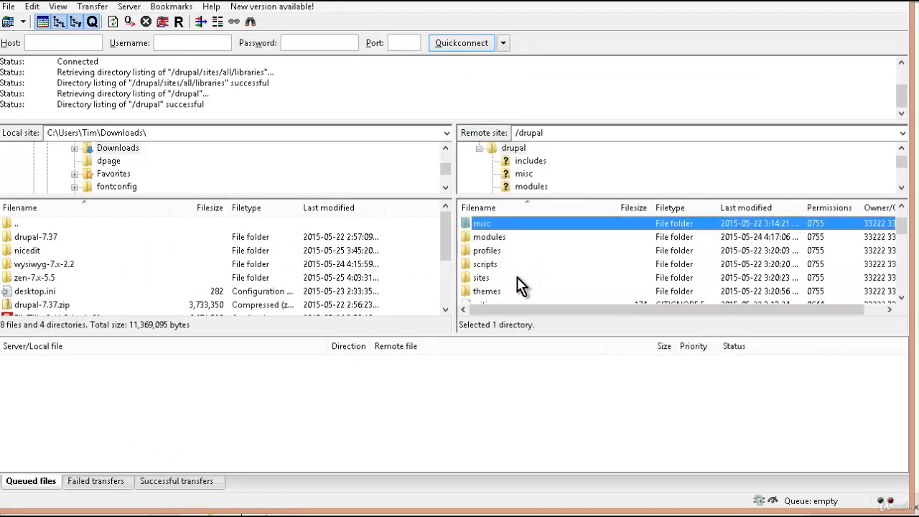
double_click(501, 291)
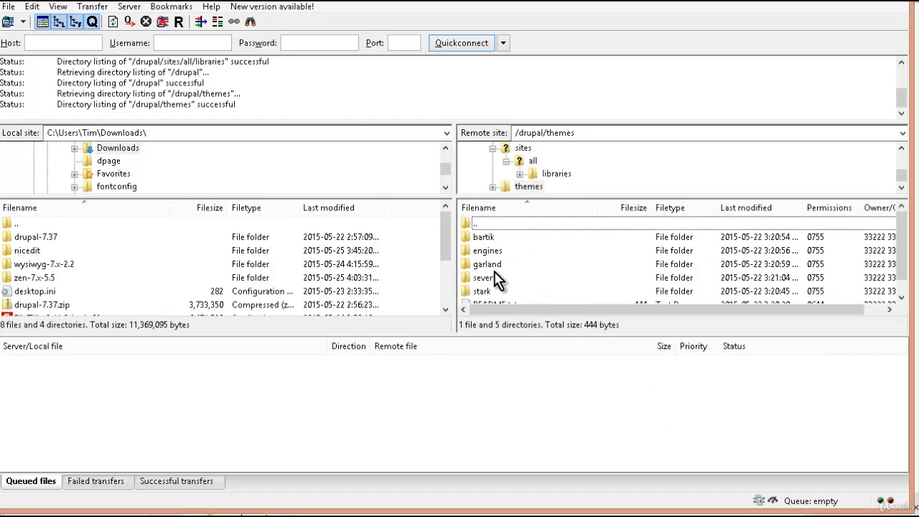
scroll(502, 278, "down", 1)
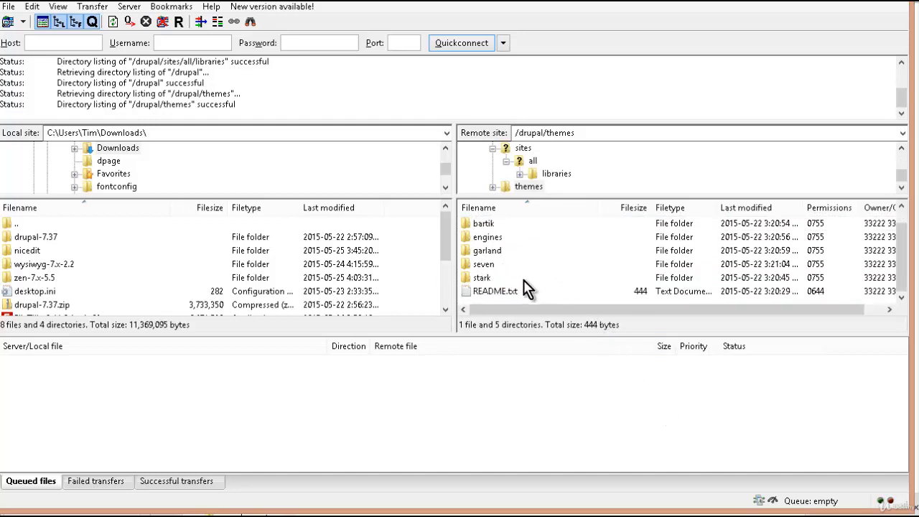
scroll(521, 281, "up", 1)
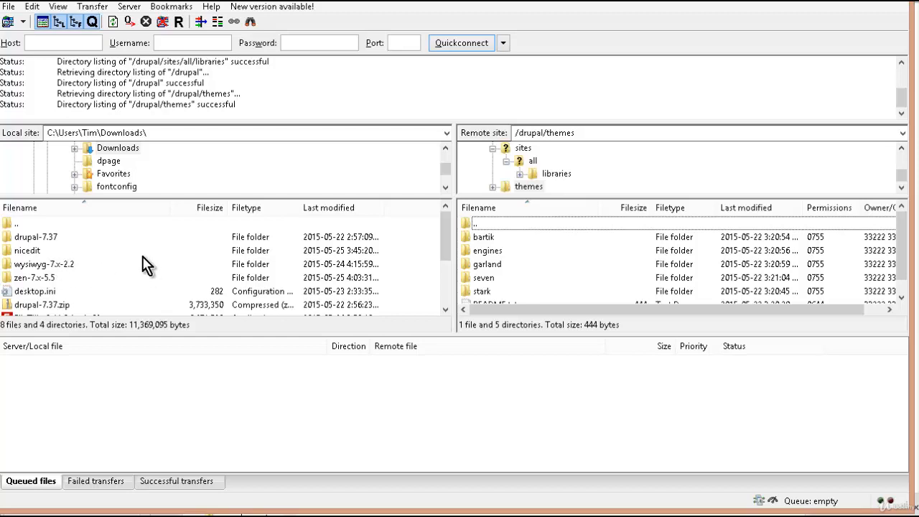
double_click(55, 279)
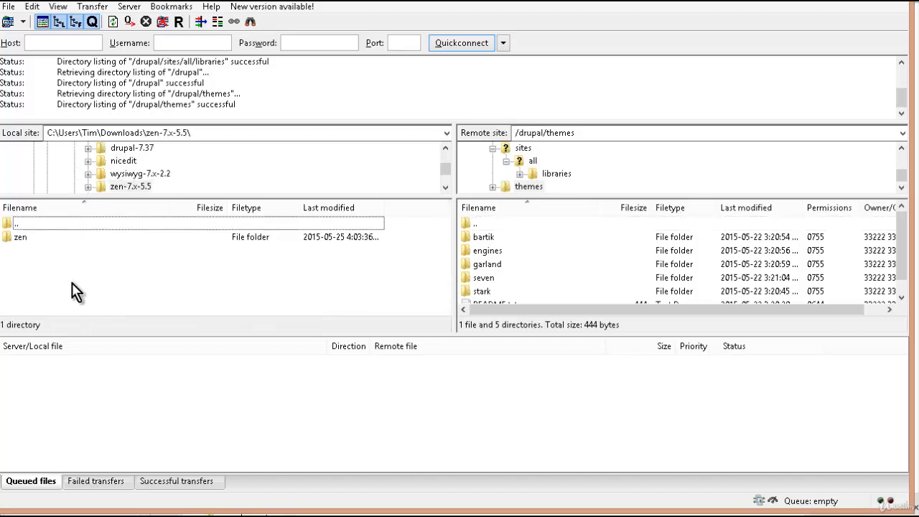
Look inside the local zen folder and return to its parent folder zen-7.x-5.5.
left_click(26, 242)
right_click(26, 243)
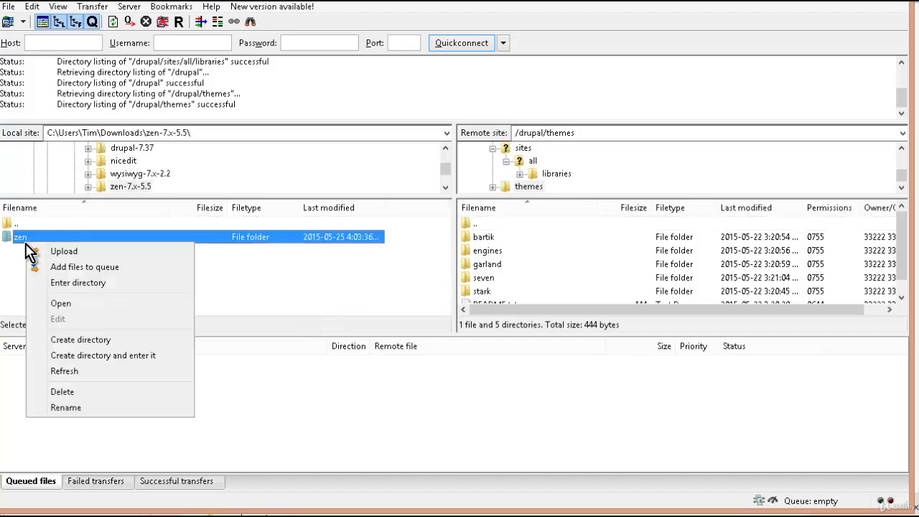
left_click(21, 252)
double_click(27, 242)
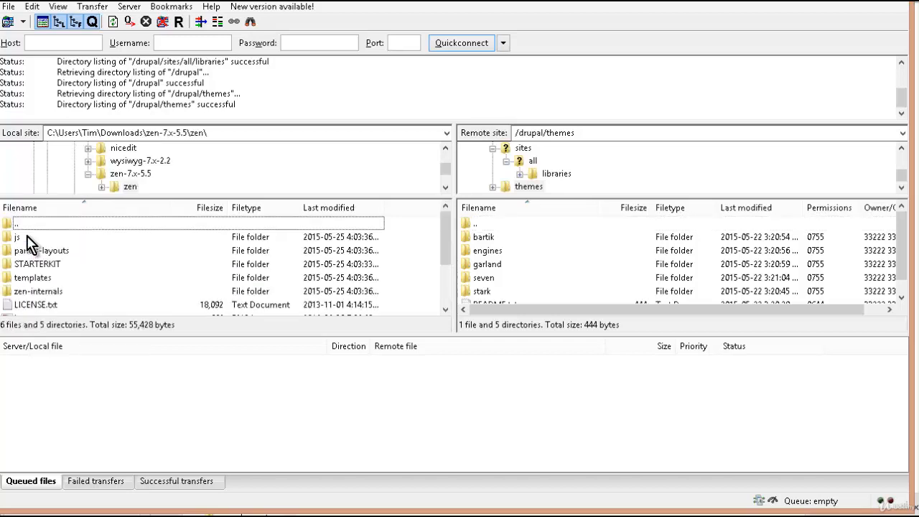
double_click(271, 135)
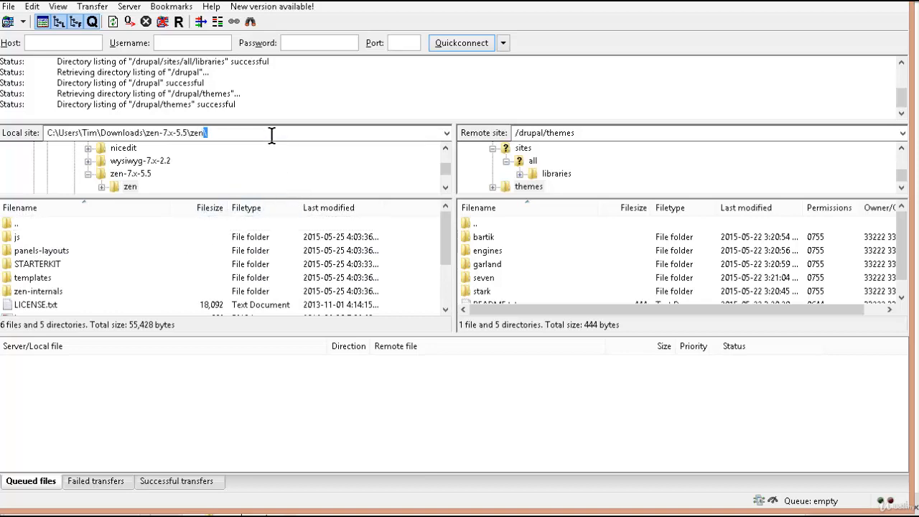
key("Return")
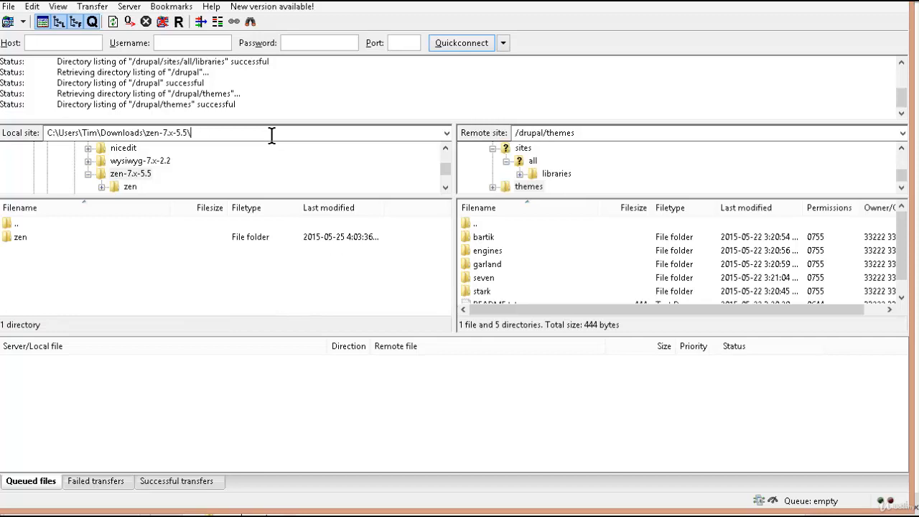
Upload the local zen folder to the remote /drupal/themes directory.
left_click(21, 244)
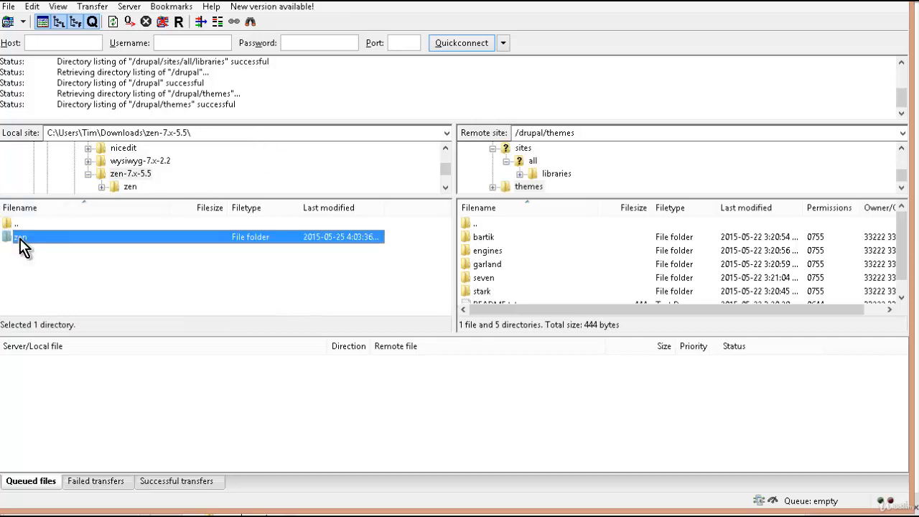
right_click(21, 244)
left_click(44, 248)
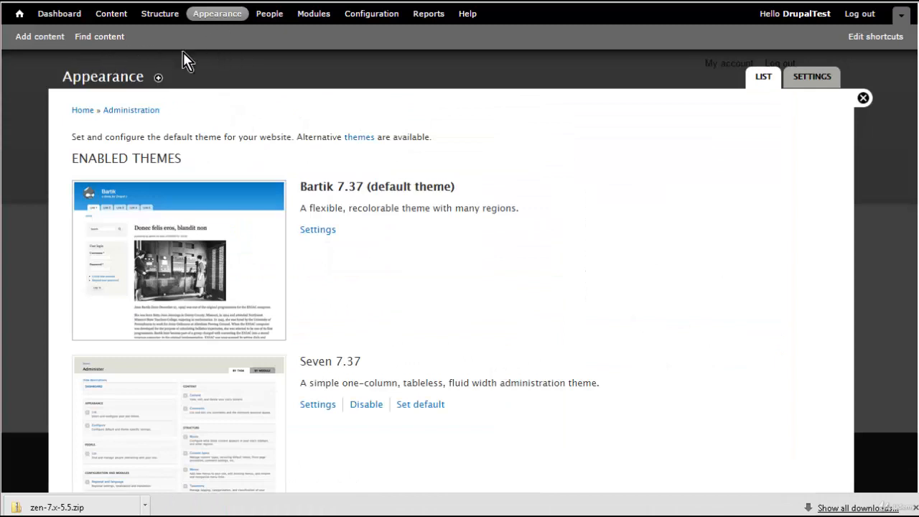
Reload the site's Appearance page, enable the Zen 7.x-5.5 theme without making it the default, and review the enabled themes.
left_click(168, 15)
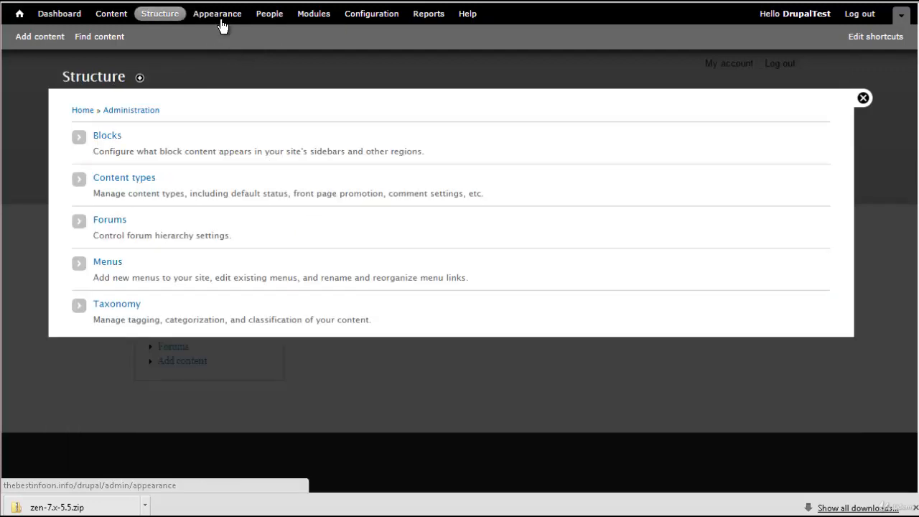
left_click(220, 17)
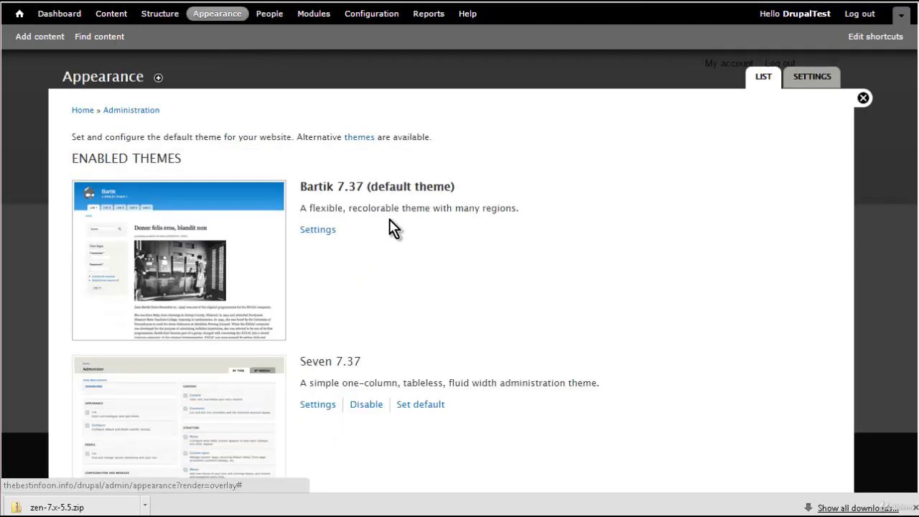
scroll(389, 220, "down", 5)
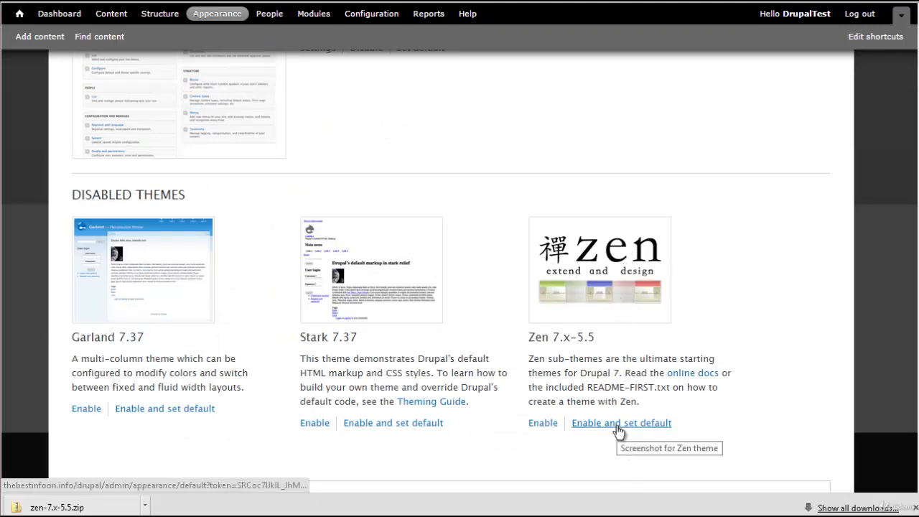
left_click(544, 423)
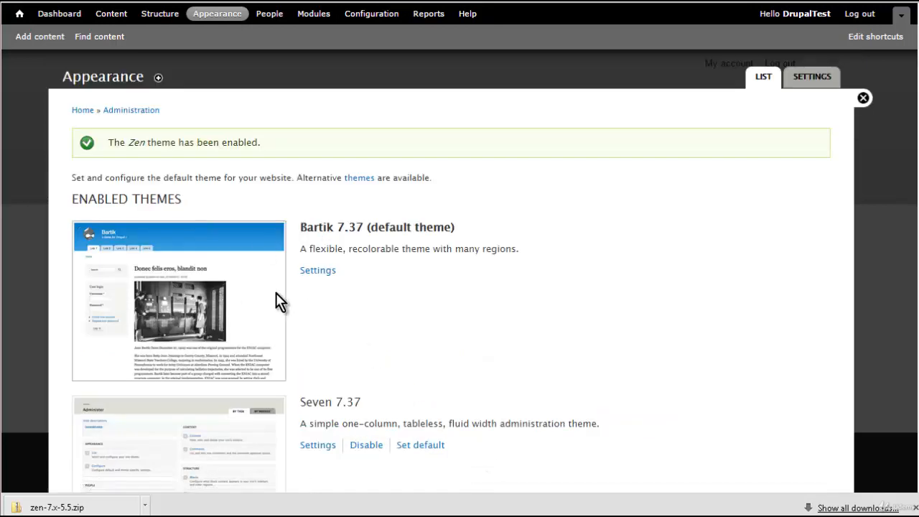
scroll(299, 294, "down", 5)
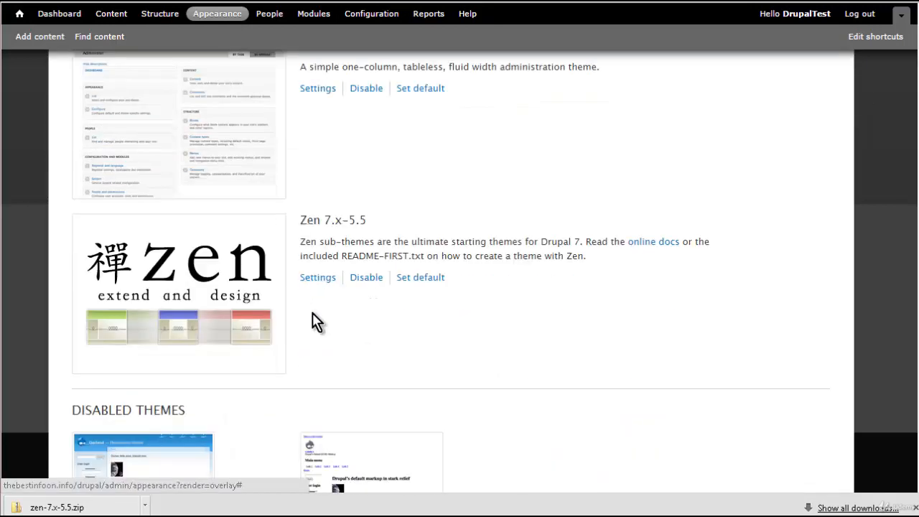
scroll(462, 324, "up", 4)
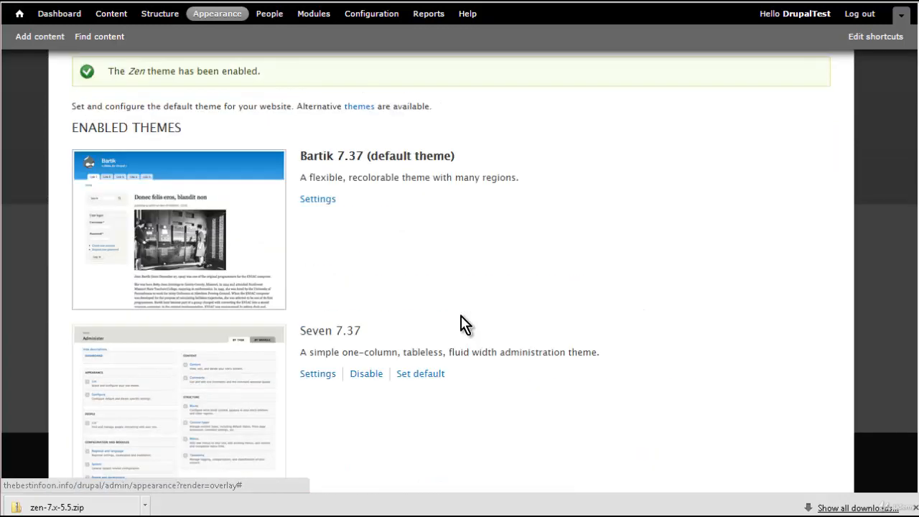
scroll(461, 324, "up", 1)
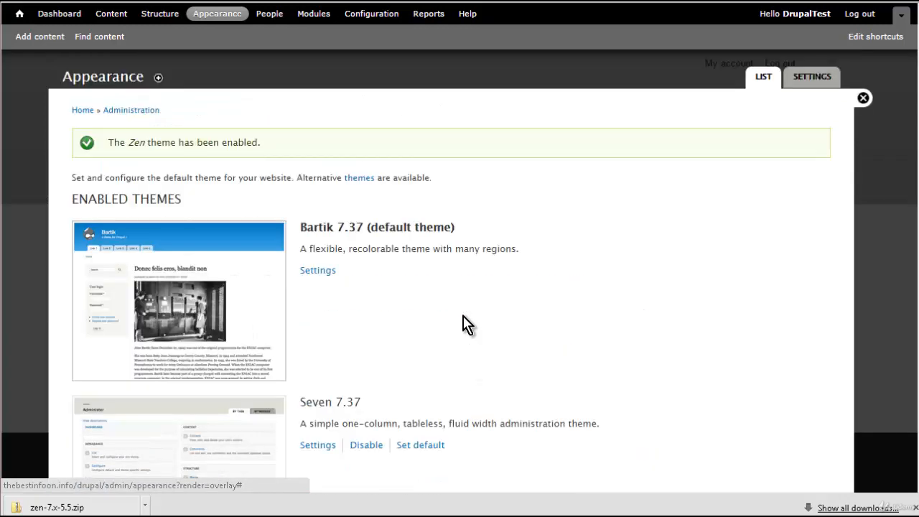
Open the Zen theme's settings and examine its display, logo, breadcrumb, accessibility and theme development options.
left_click(794, 81)
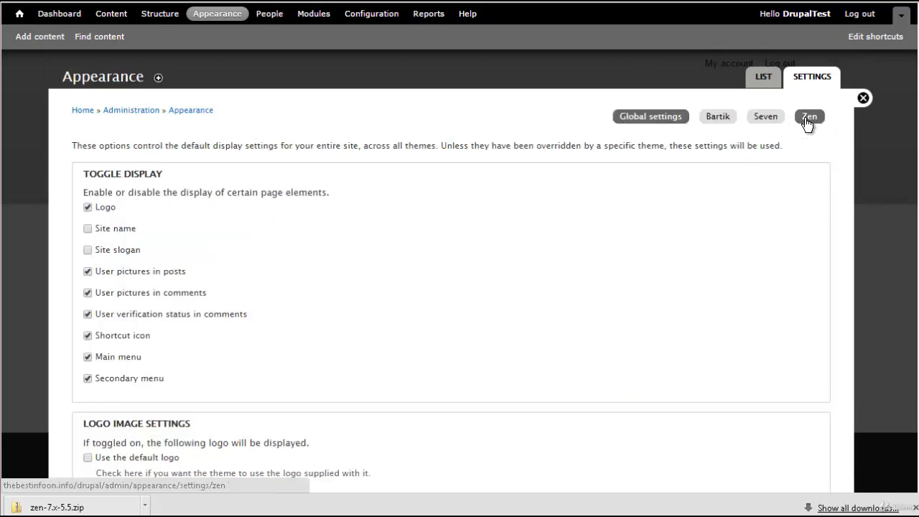
left_click(807, 122)
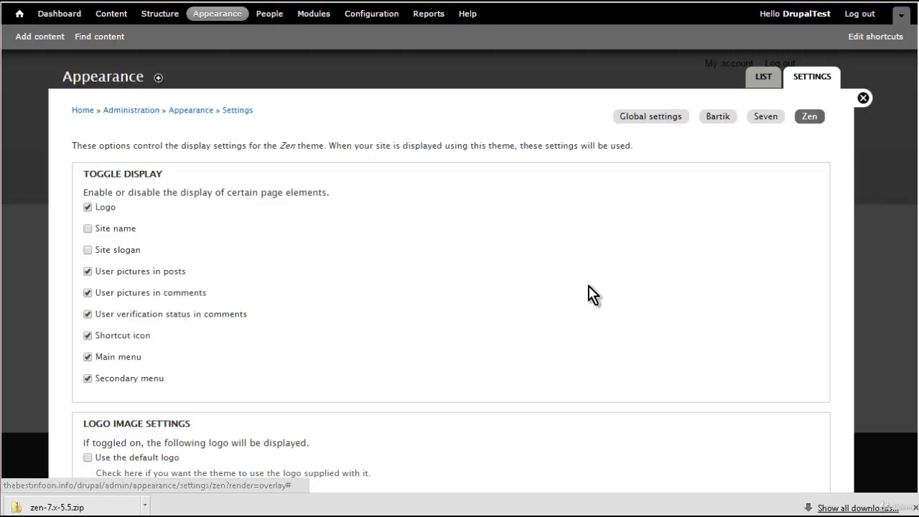
scroll(590, 294, "down", 3)
scroll(583, 285, "down", 1)
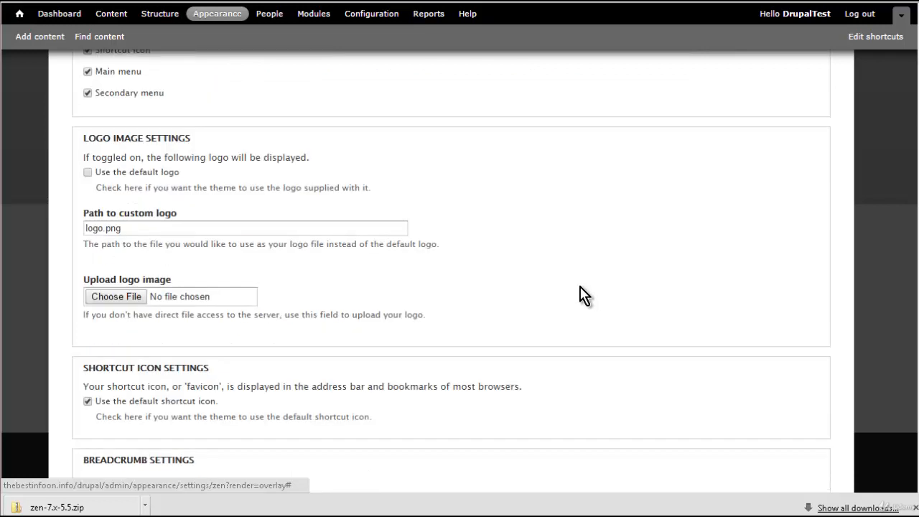
scroll(567, 290, "down", 2)
scroll(522, 296, "down", 2)
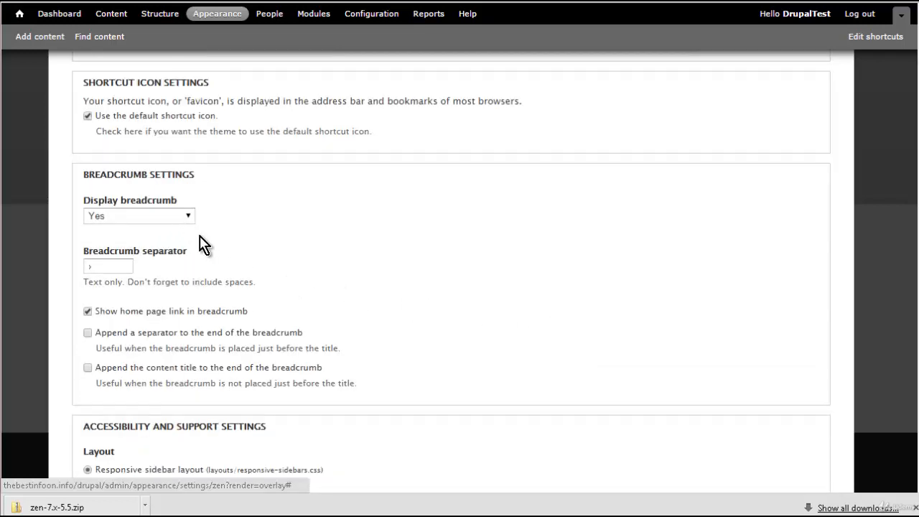
scroll(273, 248, "down", 3)
scroll(280, 256, "down", 3)
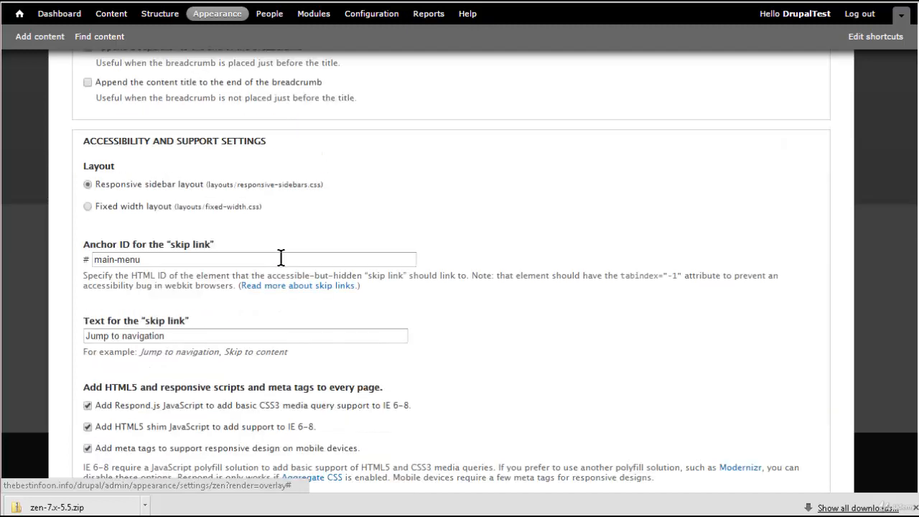
scroll(335, 281, "down", 2)
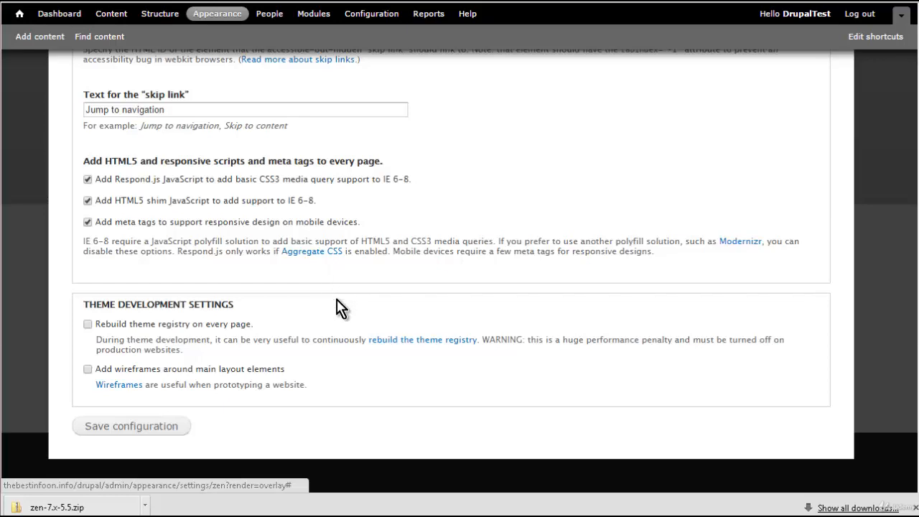
scroll(505, 307, "up", 1)
scroll(505, 305, "up", 10)
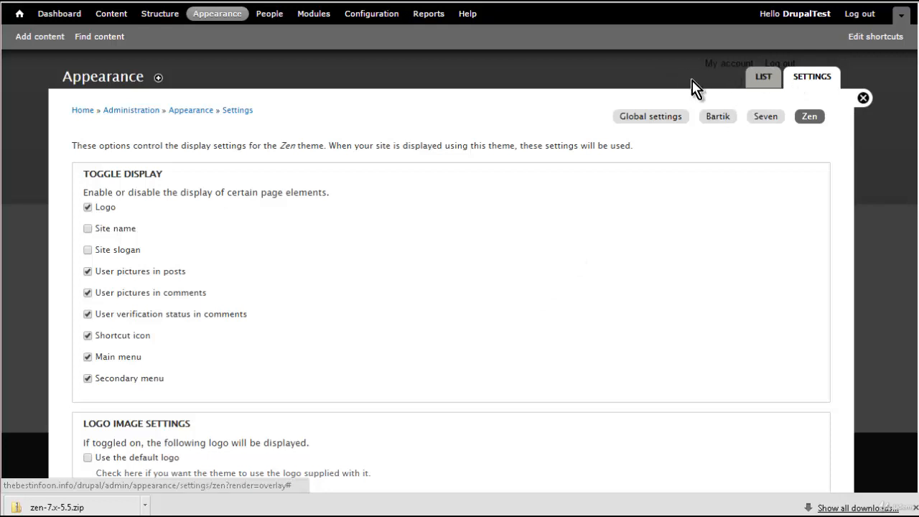
Set Zen 7.x-5.5 as the default theme from the theme list, and close the Appearance overlay to view the site.
left_click(758, 78)
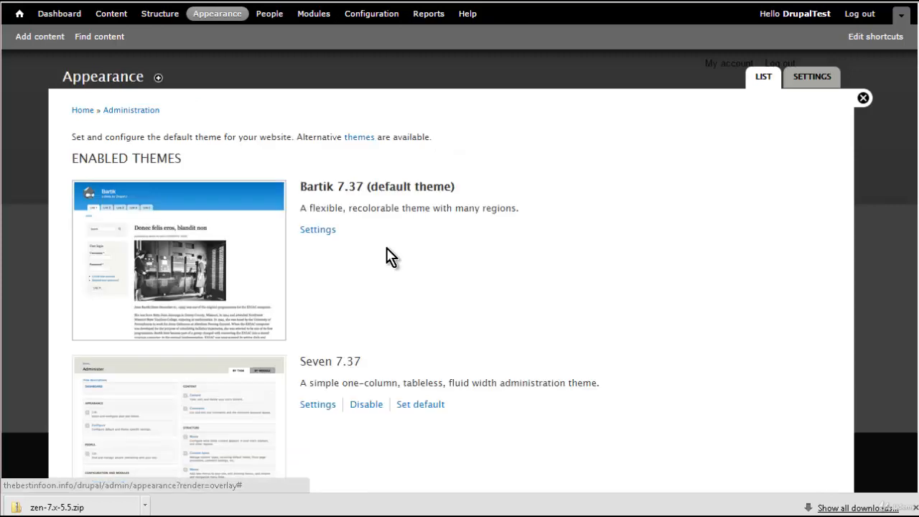
scroll(390, 252, "down", 3)
scroll(393, 247, "down", 2)
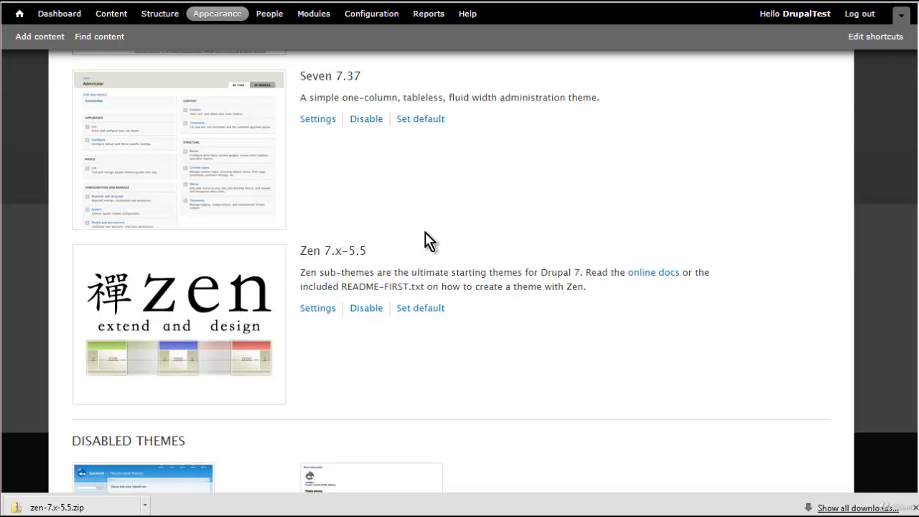
left_click(411, 308)
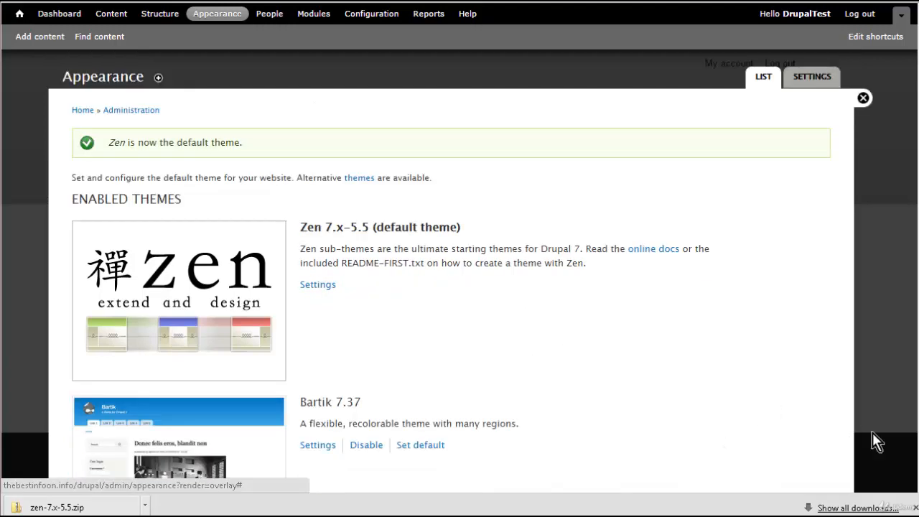
left_click(914, 507)
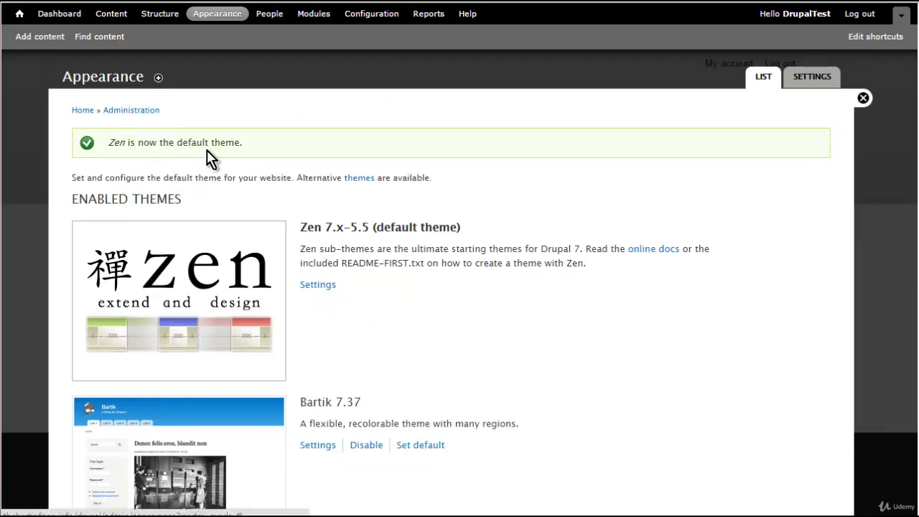
left_click(863, 99)
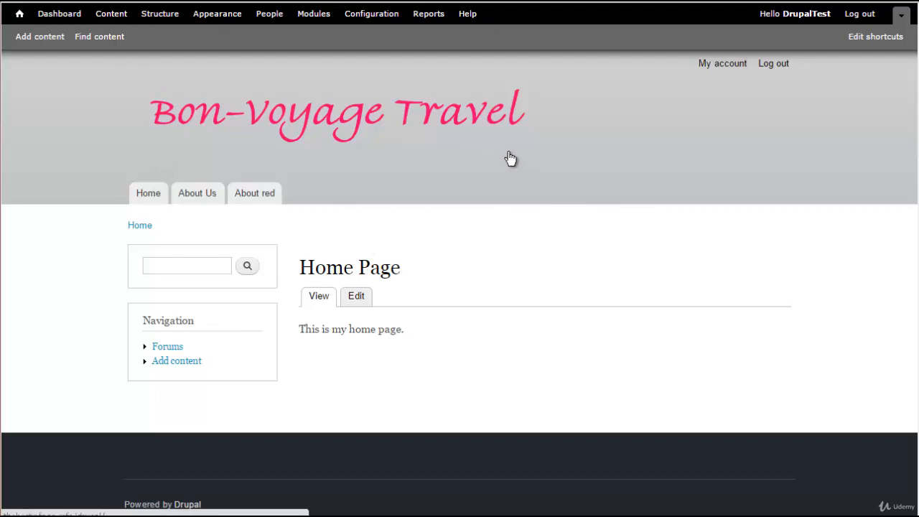
Open the site's Blocks administration page and examine the Bartik regions and the blocks assigned to them.
left_click(164, 22)
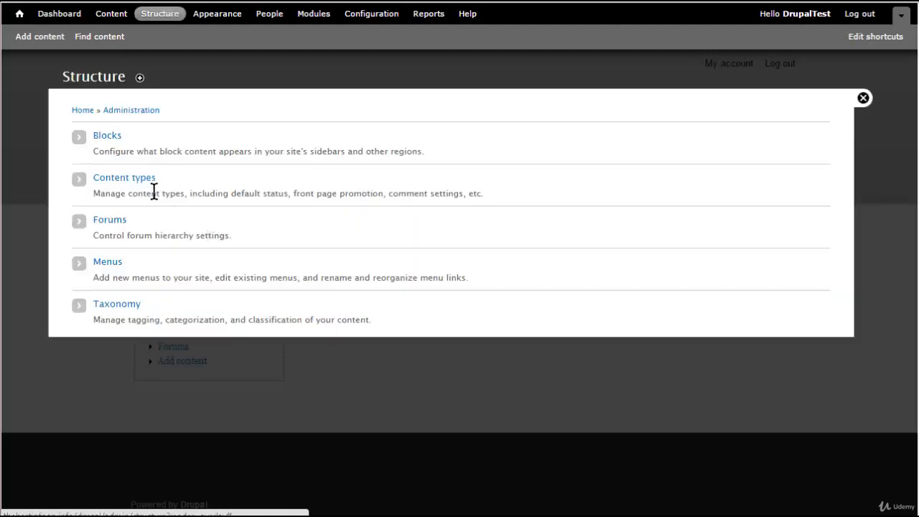
left_click(110, 137)
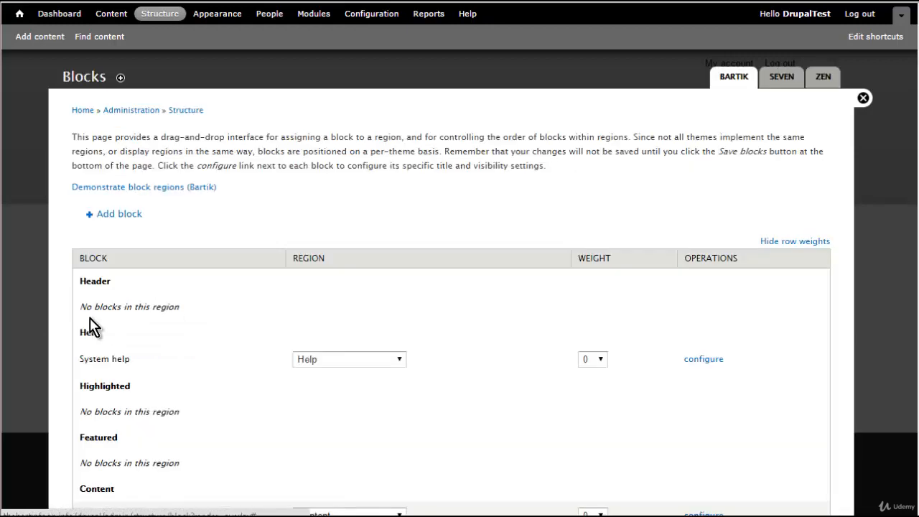
scroll(98, 260, "down", 2)
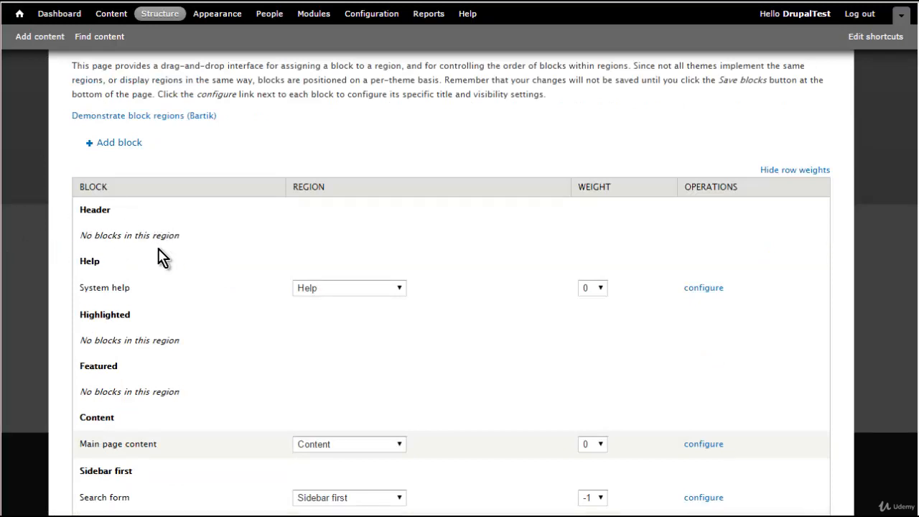
scroll(185, 259, "down", 2)
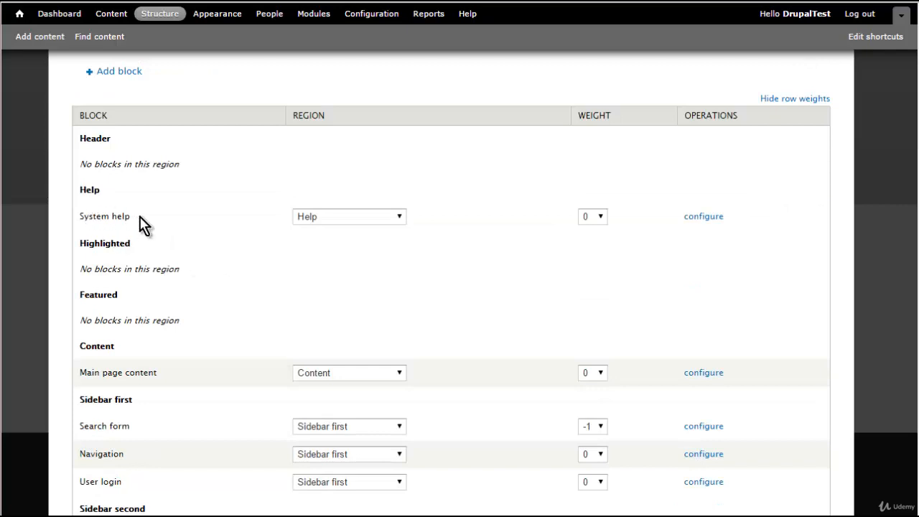
scroll(144, 224, "down", 2)
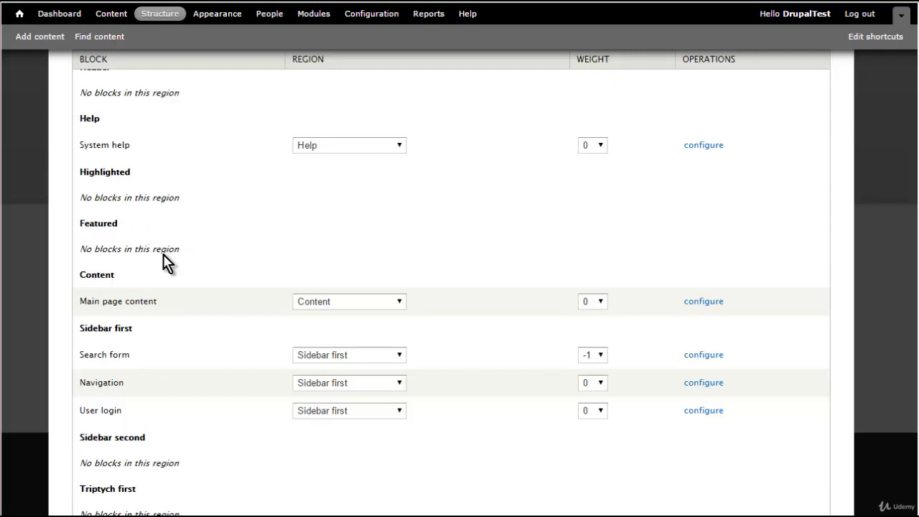
scroll(208, 256, "down", 8)
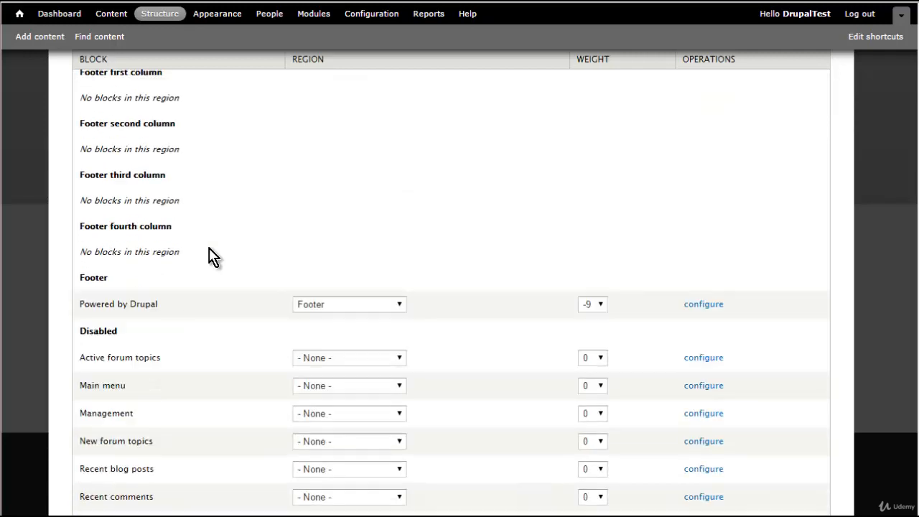
scroll(212, 257, "up", 10)
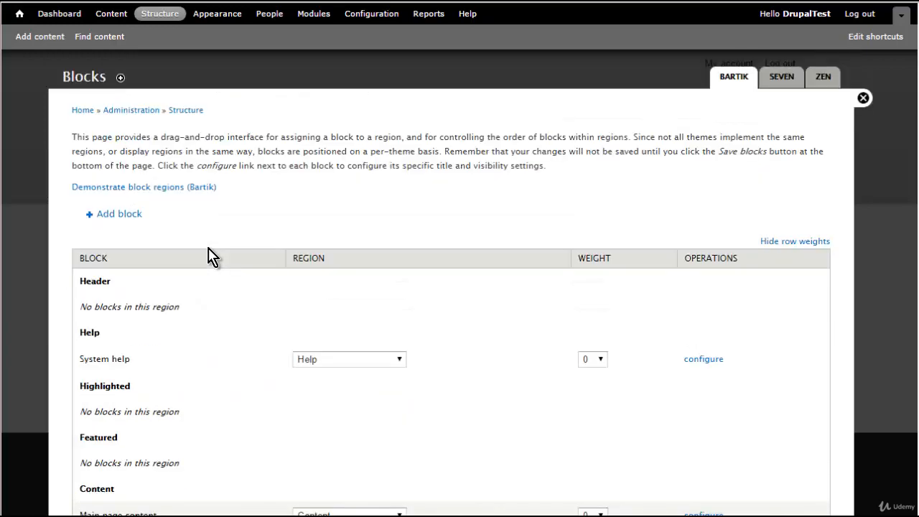
Start a new custom block titled Featured with the description Featured Stuff and the body text "Featured content." followed by placeholder lines.
left_click(119, 213)
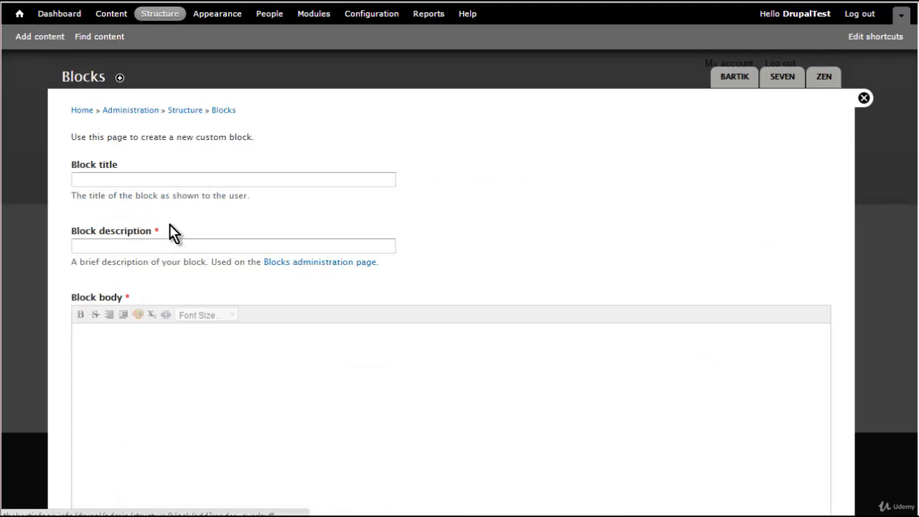
left_click(99, 177)
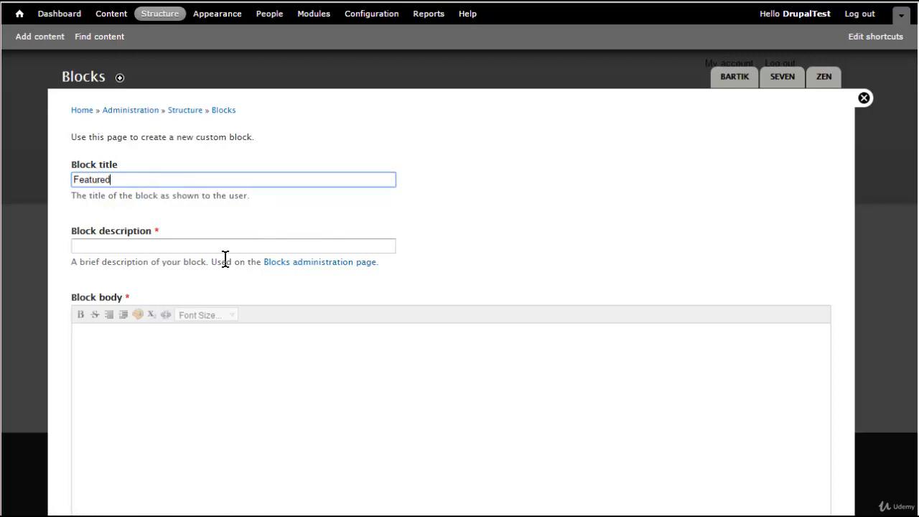
left_click(125, 245)
type("Featured Stuff")
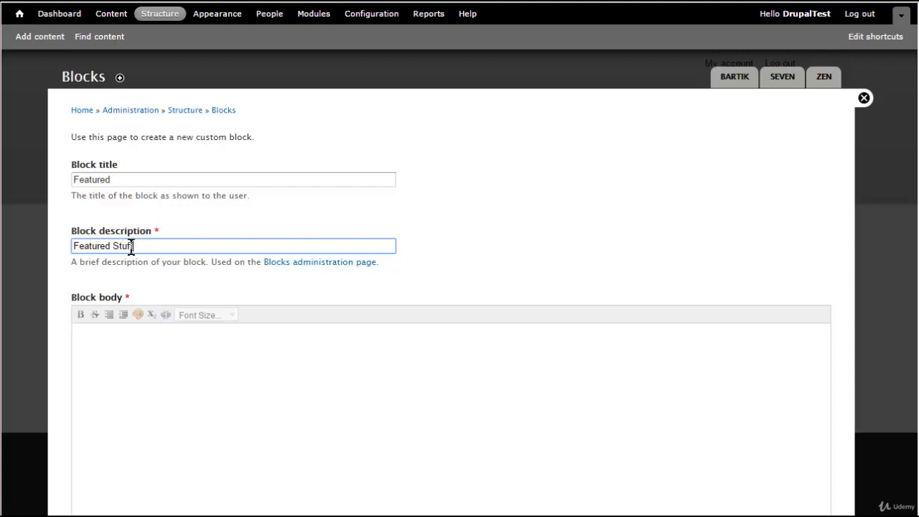
scroll(246, 336, "down", 2)
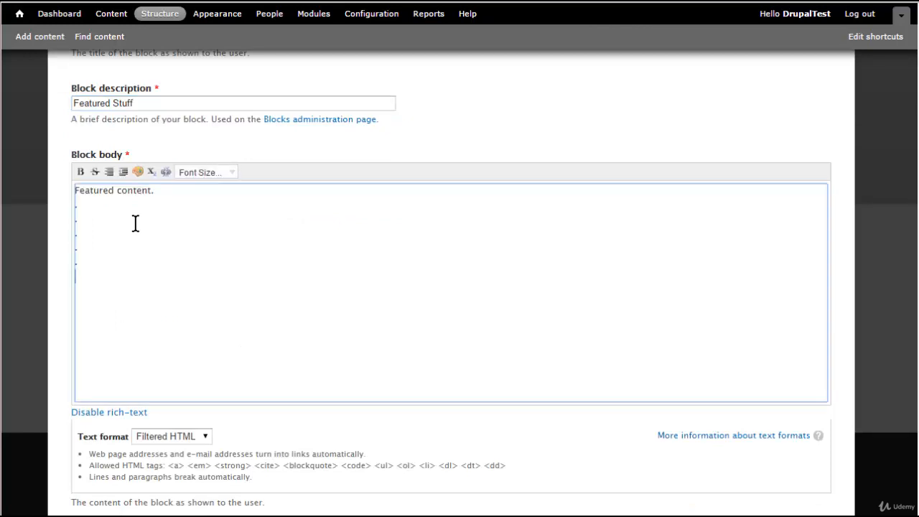
Assign the new block to the Featured region of the Bartik theme.
scroll(170, 240, "down", 4)
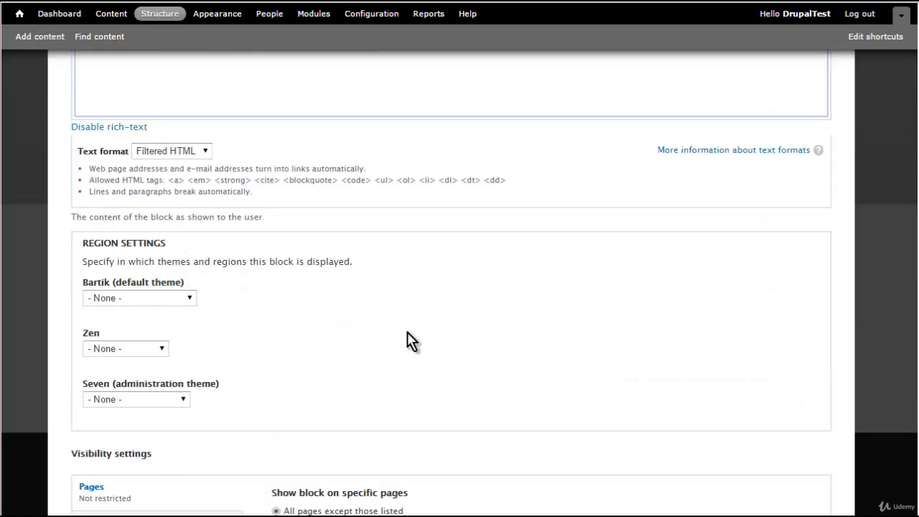
scroll(194, 260, "down", 1)
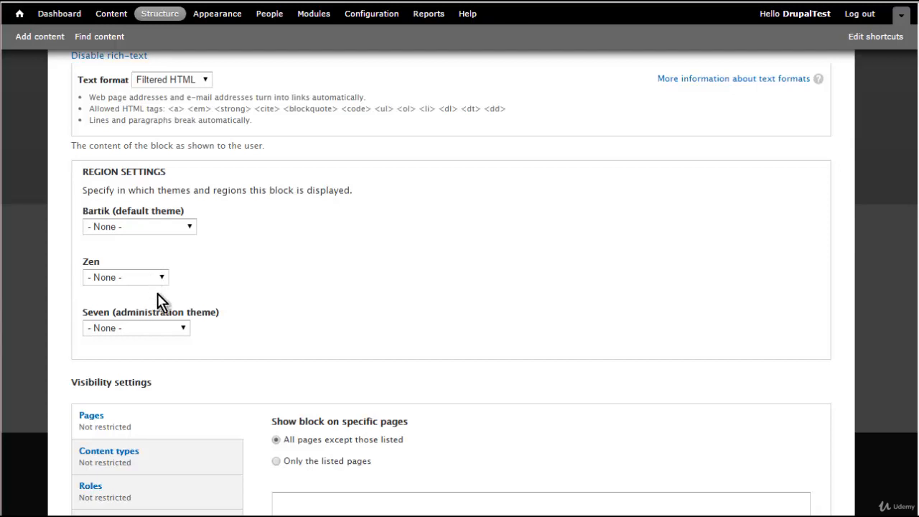
left_click(188, 228)
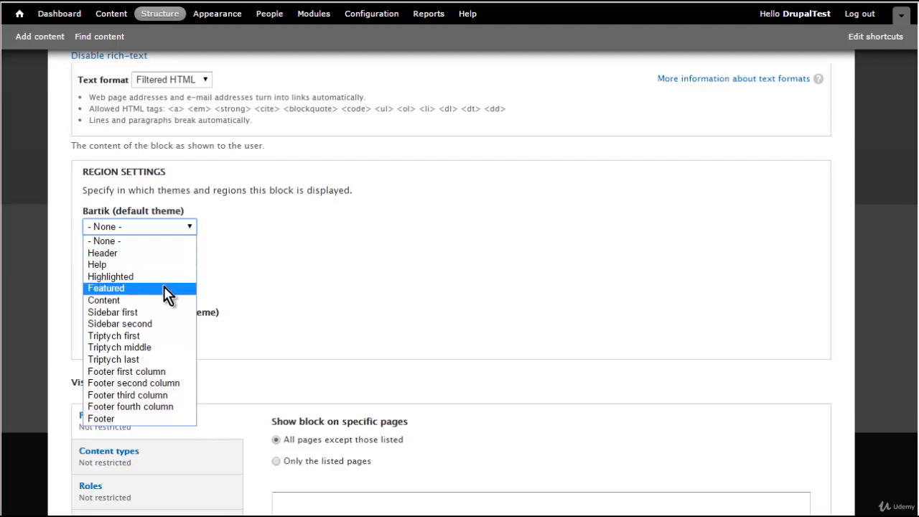
left_click(164, 288)
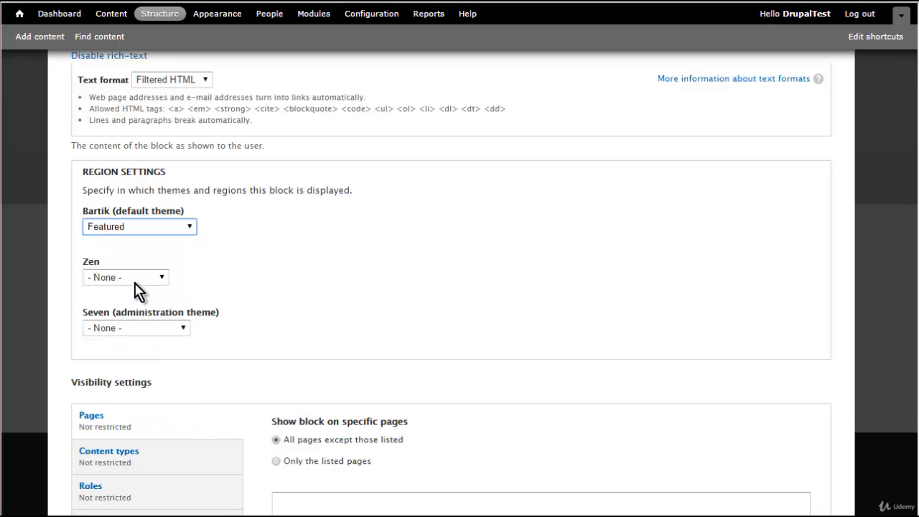
left_click(307, 262)
Review the block's visibility settings for pages, content types, roles and users, and save the block without restrictions.
scroll(295, 259, "down", 1)
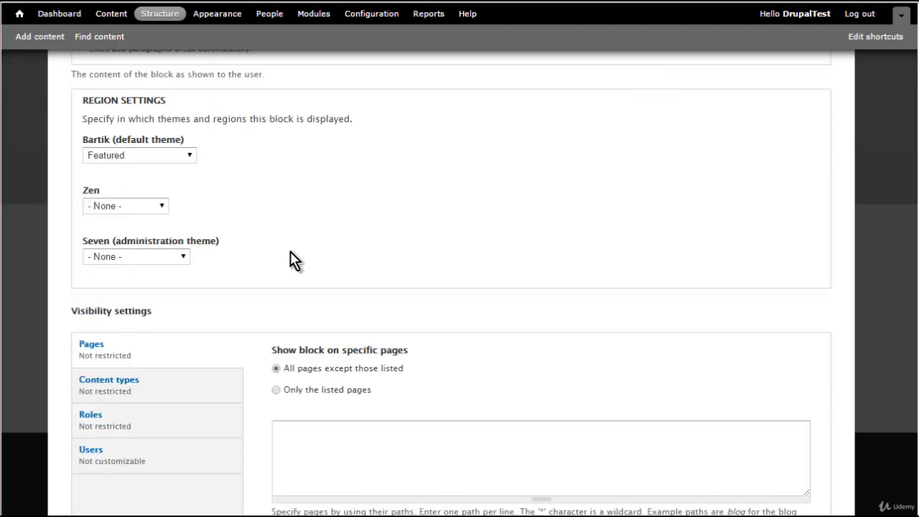
scroll(294, 260, "down", 2)
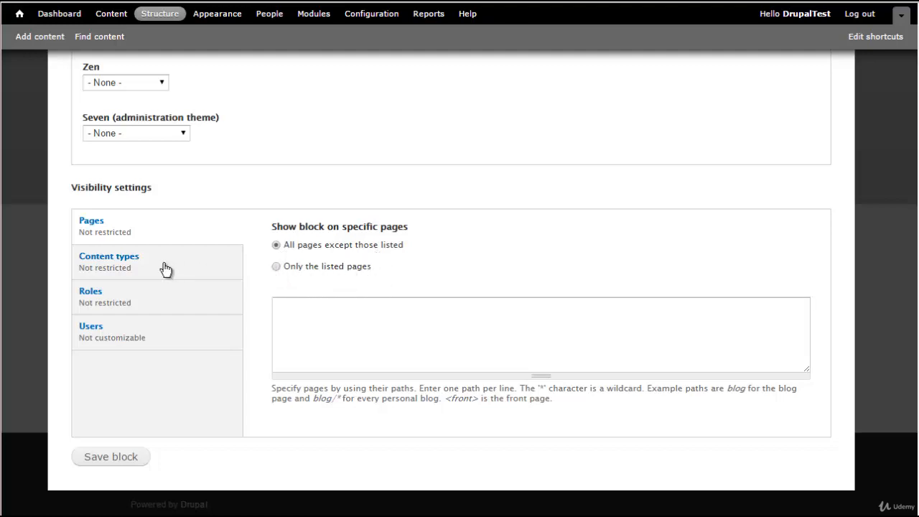
left_click(117, 261)
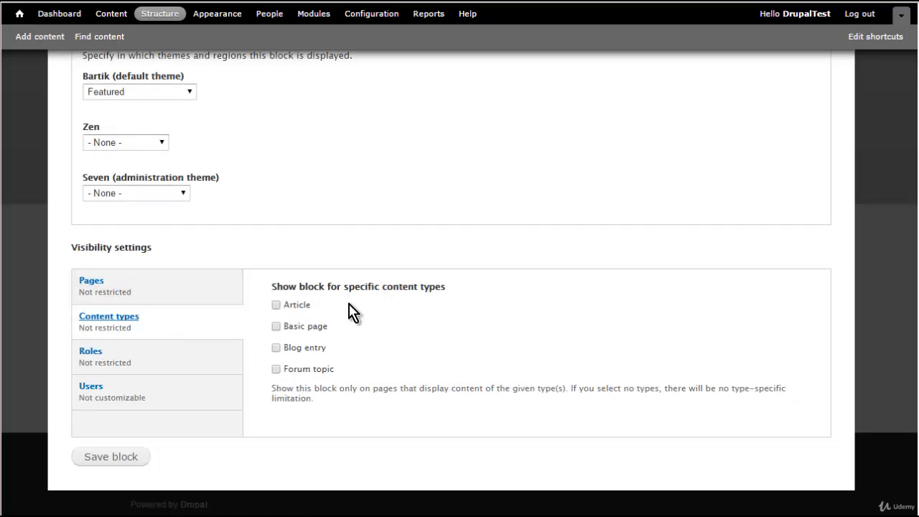
left_click(94, 355)
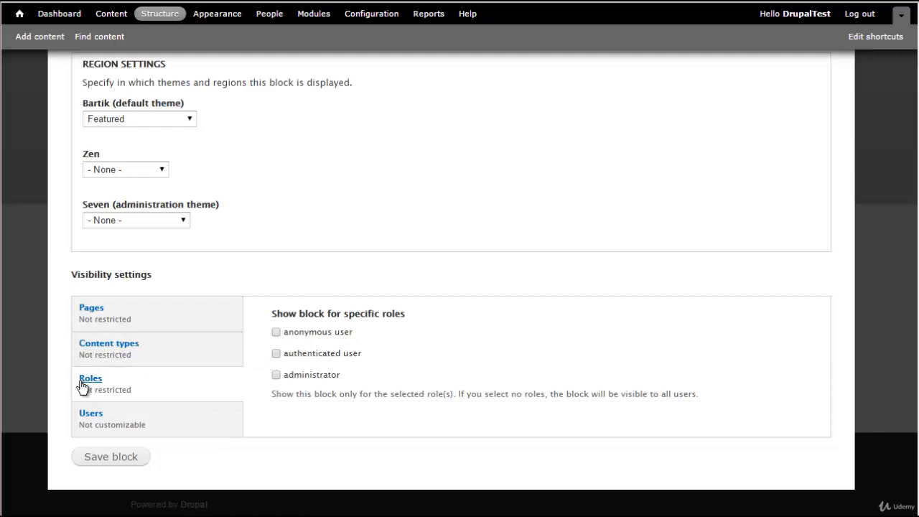
left_click(82, 419)
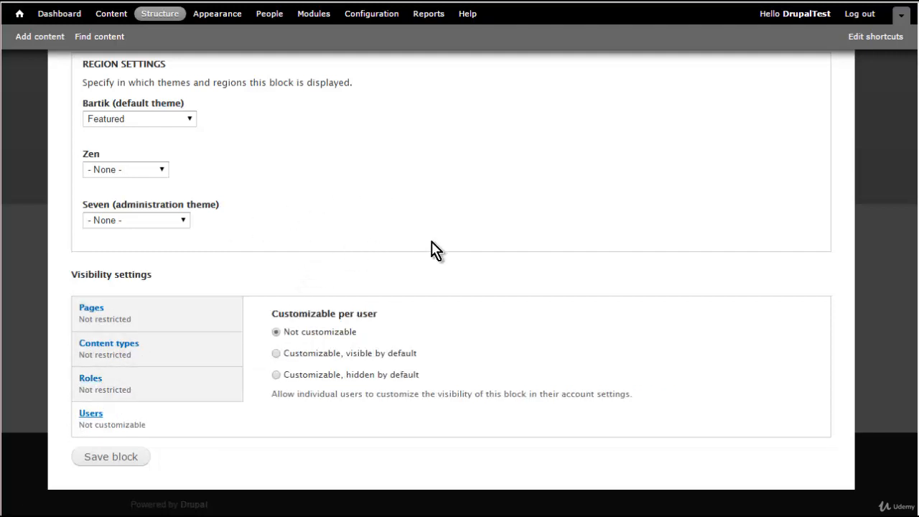
left_click(107, 461)
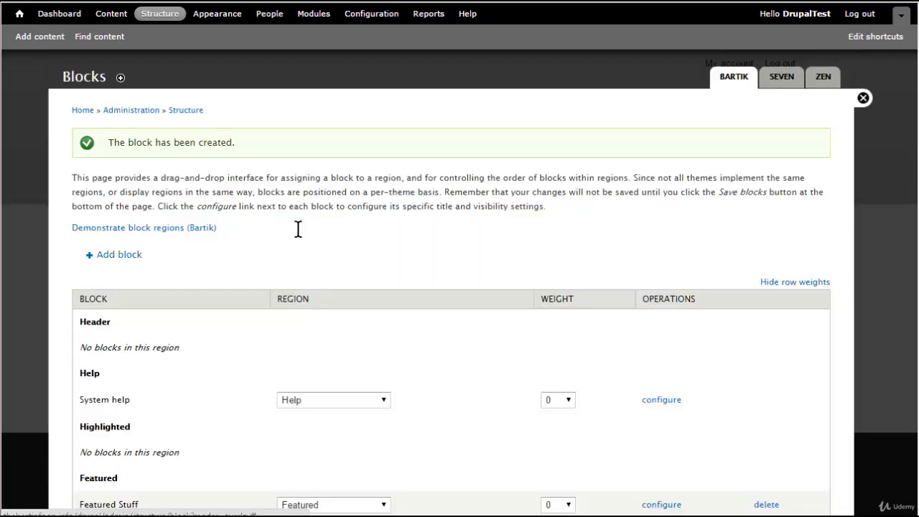
Check the Featured Stuff block's entry in the Bartik block list and close the overlay to return to the home page.
scroll(299, 230, "down", 3)
scroll(208, 219, "down", 1)
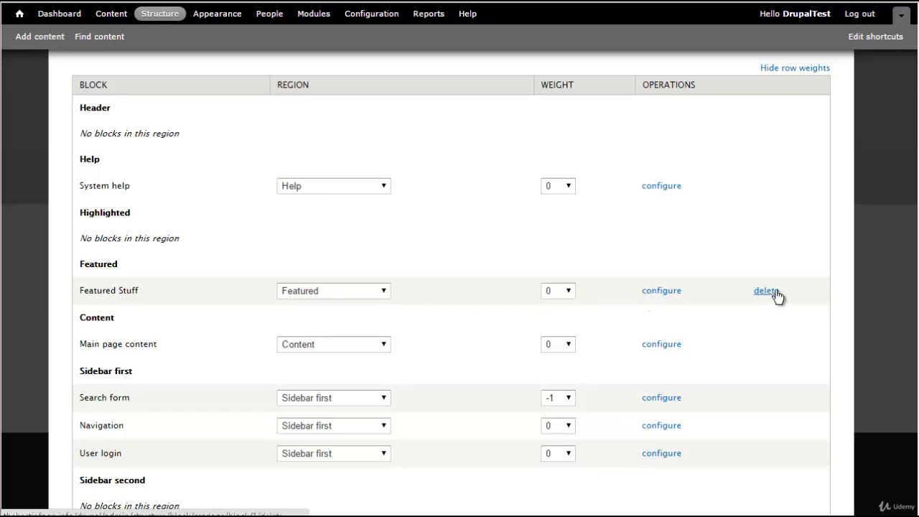
scroll(719, 283, "up", 3)
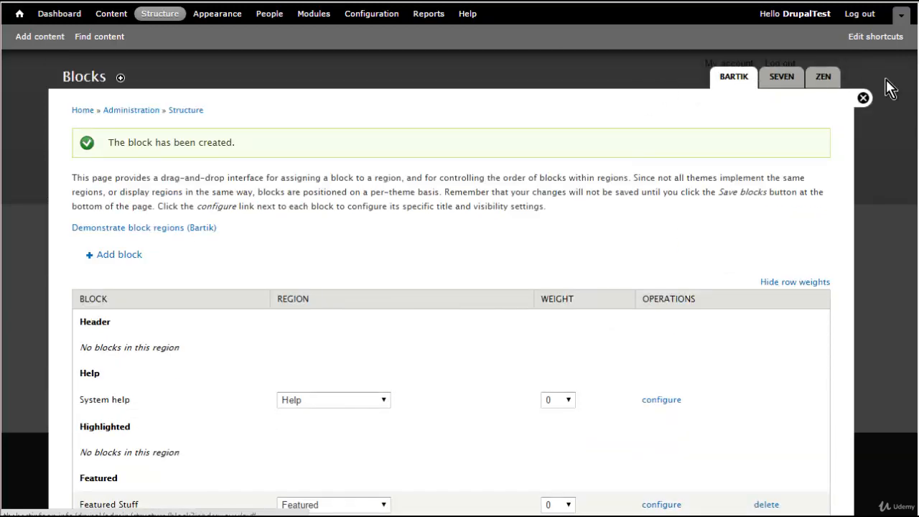
left_click(864, 97)
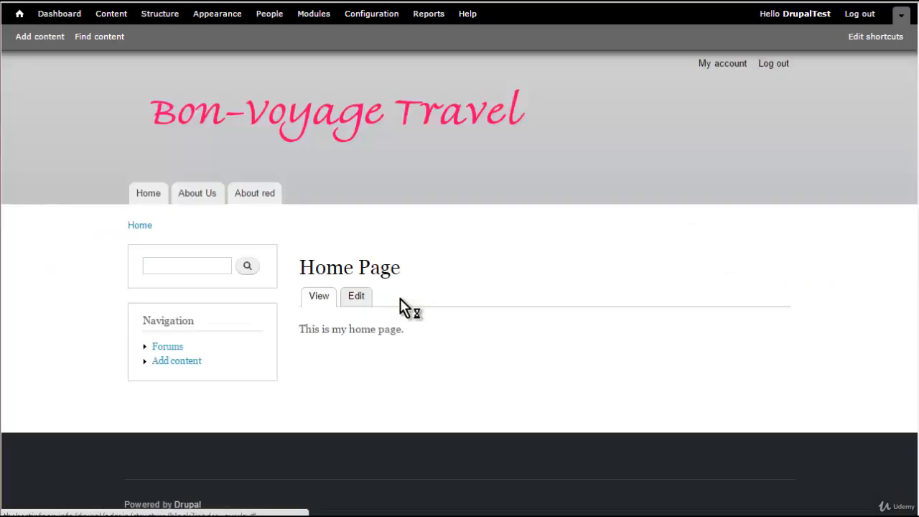